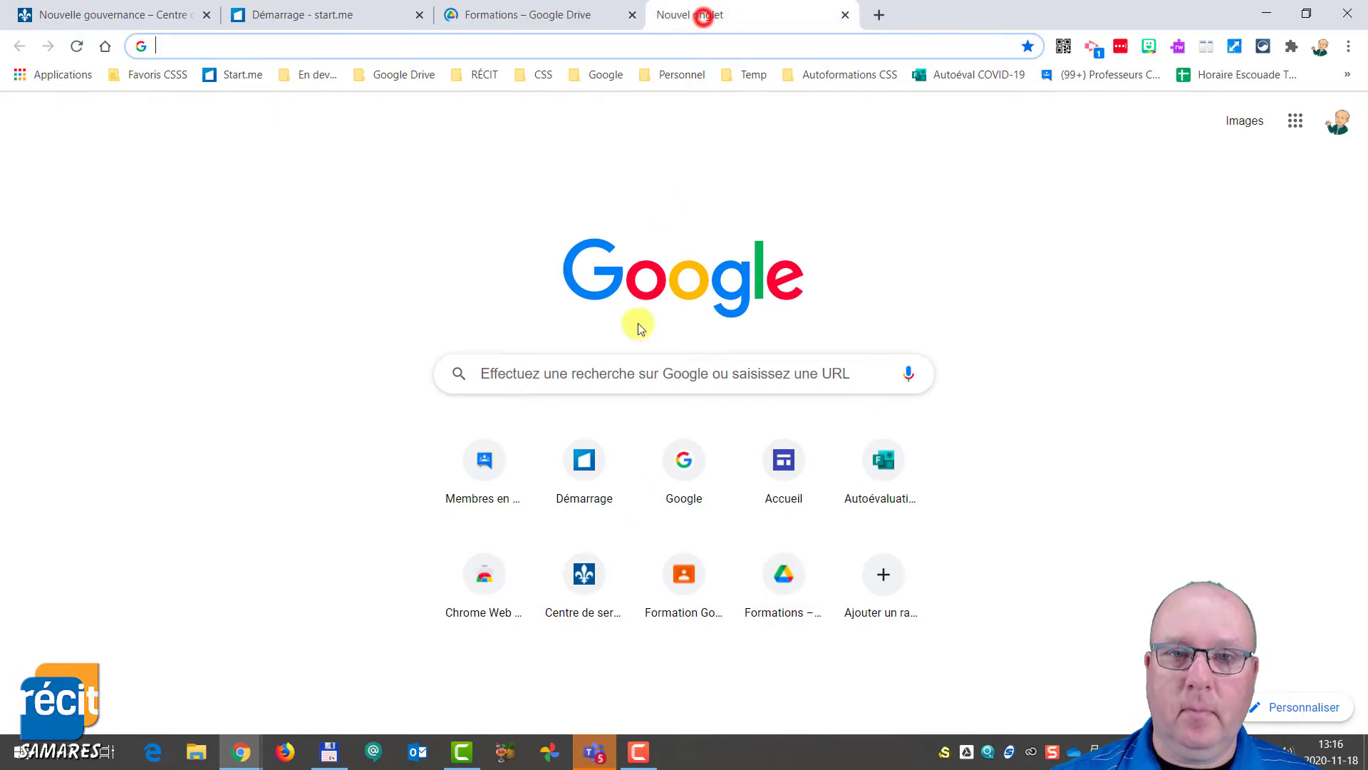
- Open Google Classroom in the new tab, visit each of the other open tabs, and return to the Classroom courses page
left_click(681, 590)
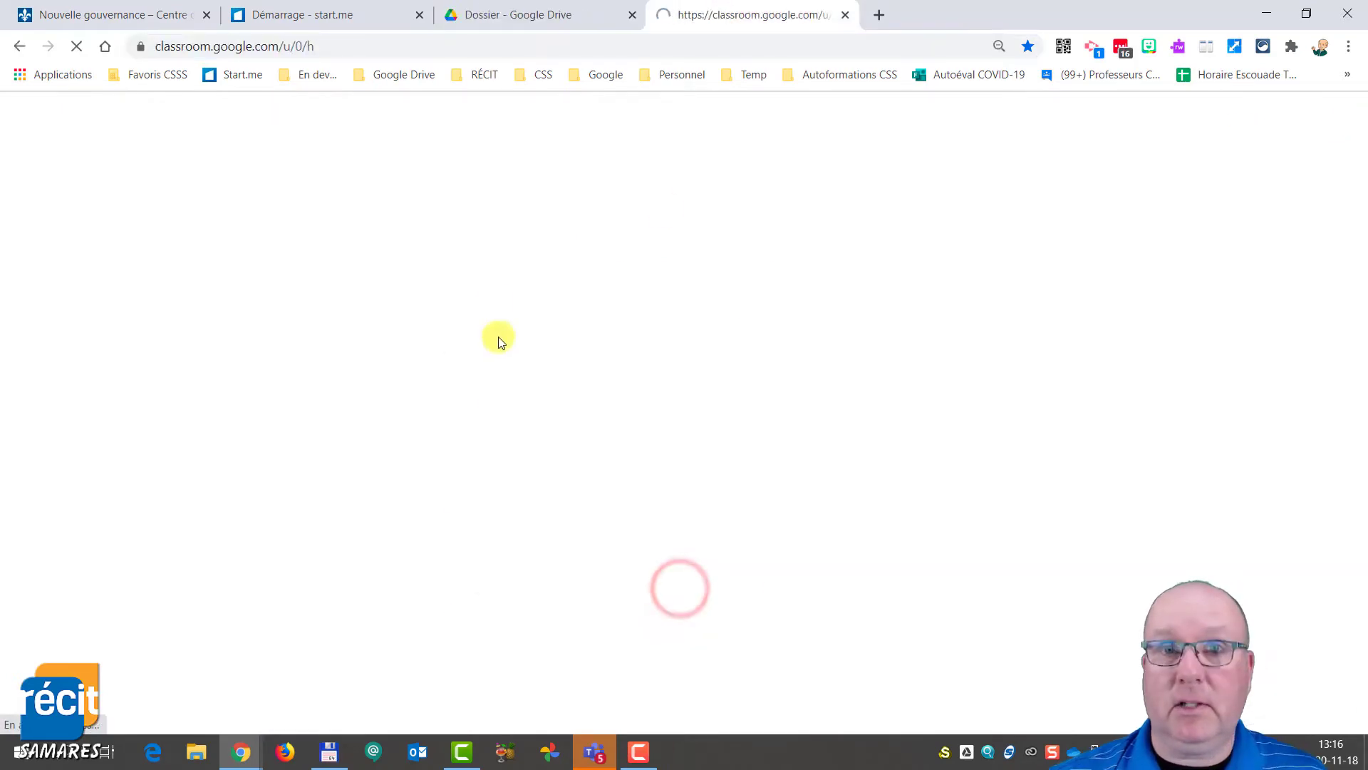
left_click(555, 22)
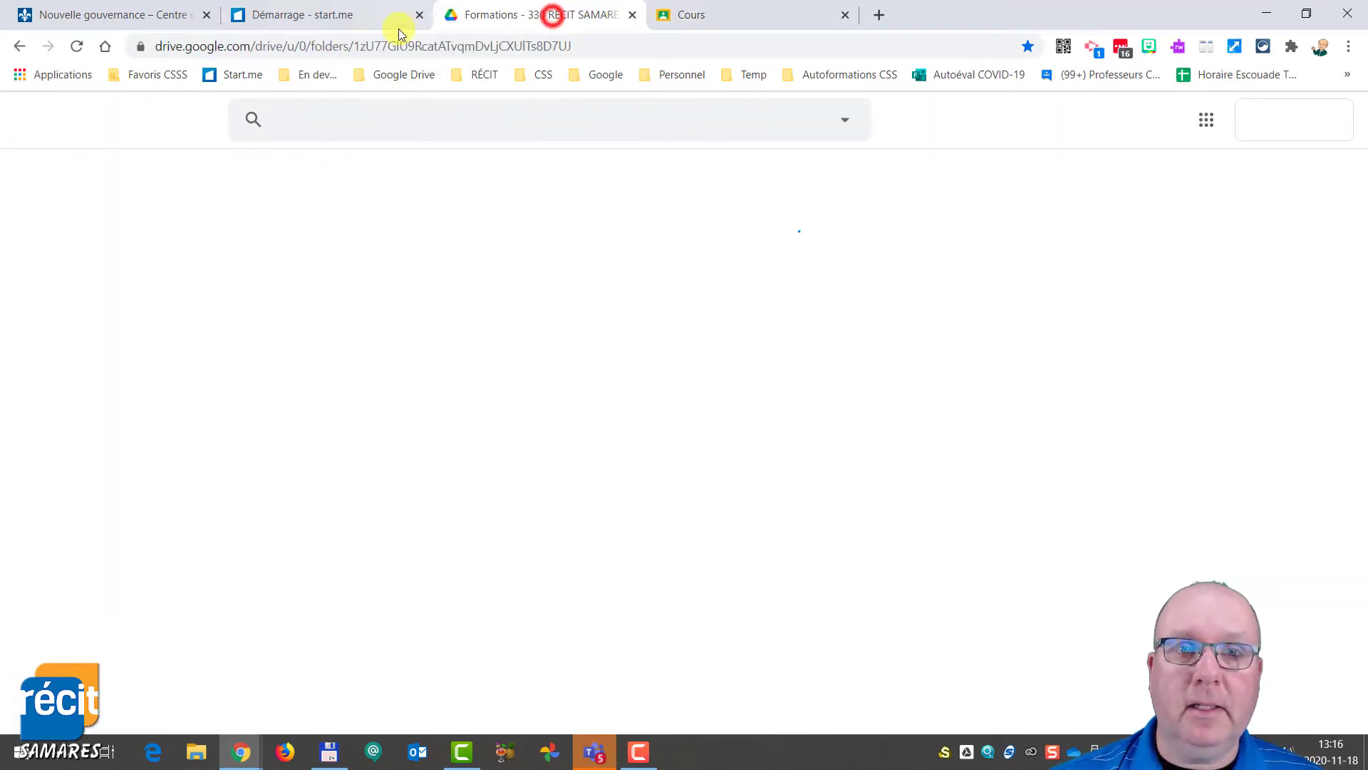
left_click(343, 15)
left_click(157, 18)
left_click(484, 22)
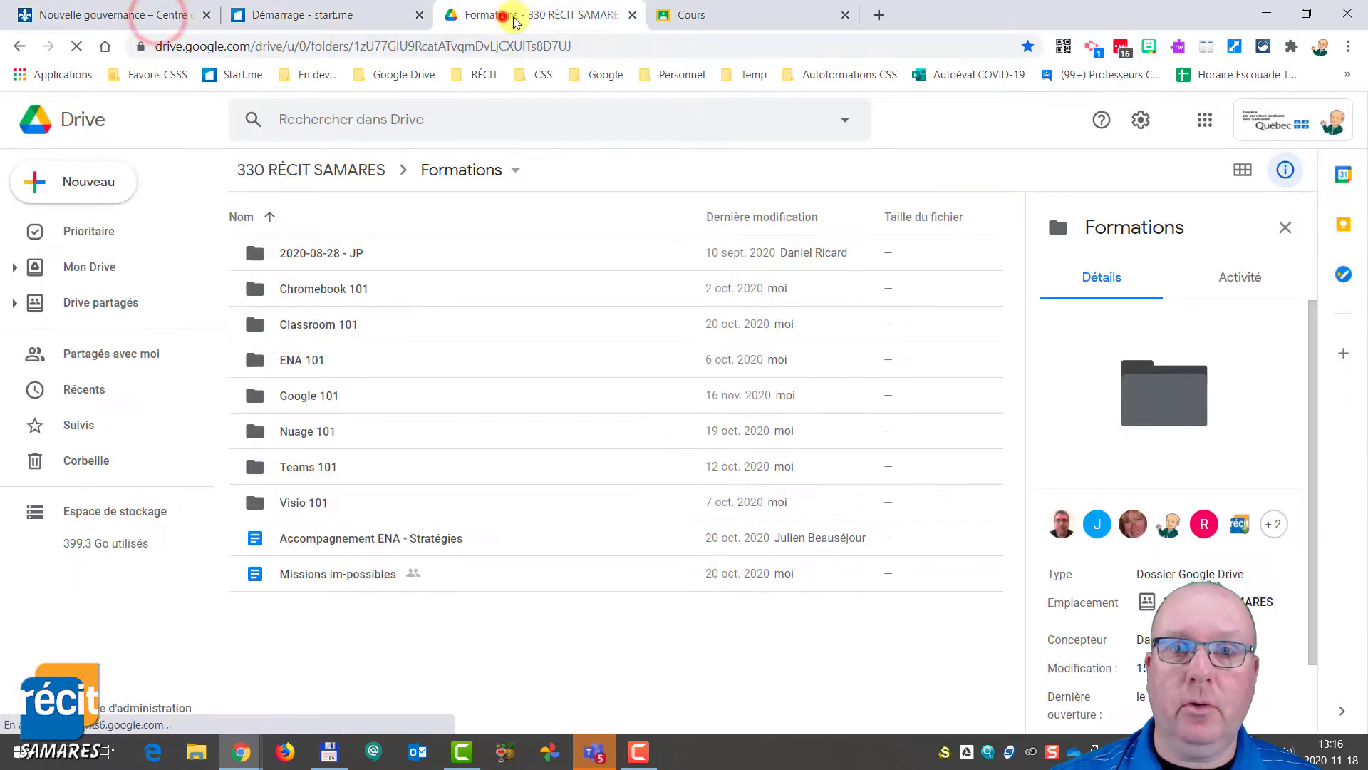
left_click(702, 17)
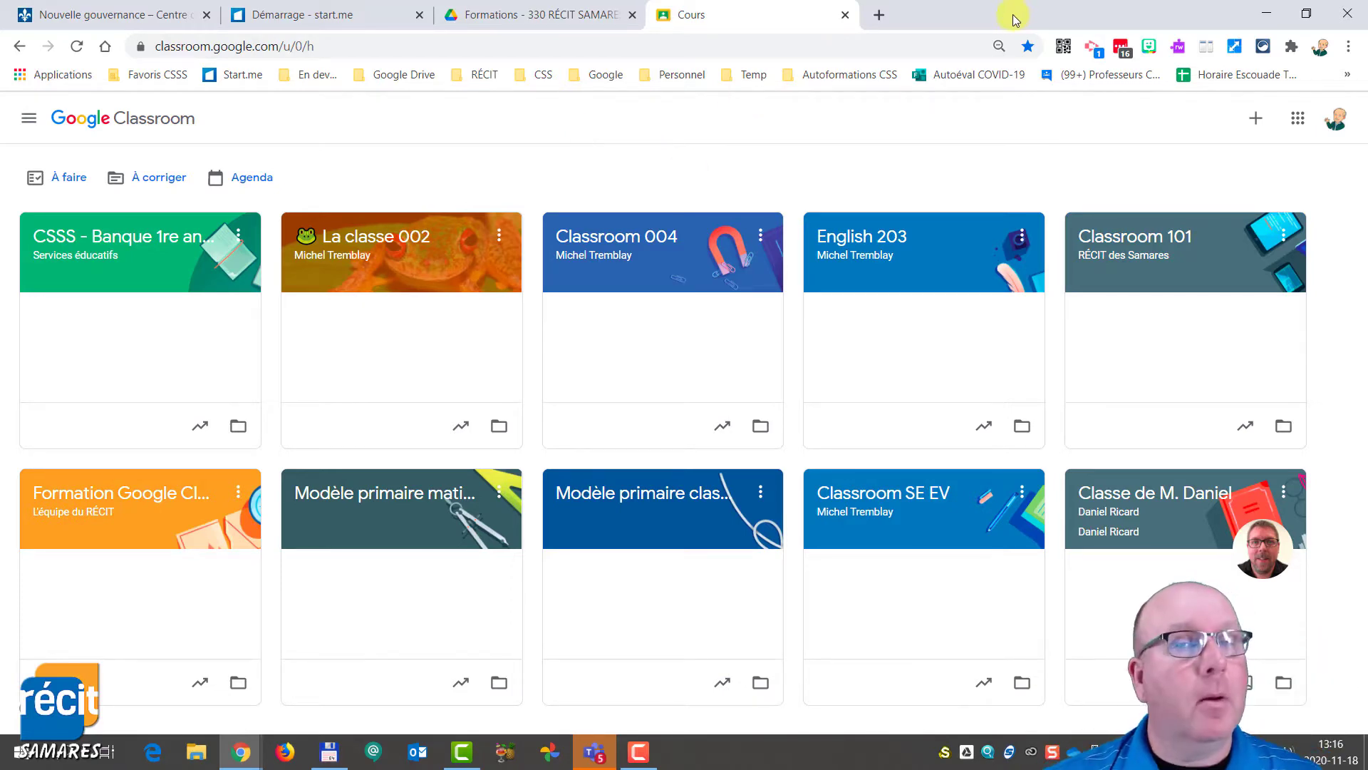
- Restore the maximized browser window to a smaller size and detach the Classroom tab into its own window
left_click_drag(955, 20, 1069, 47)
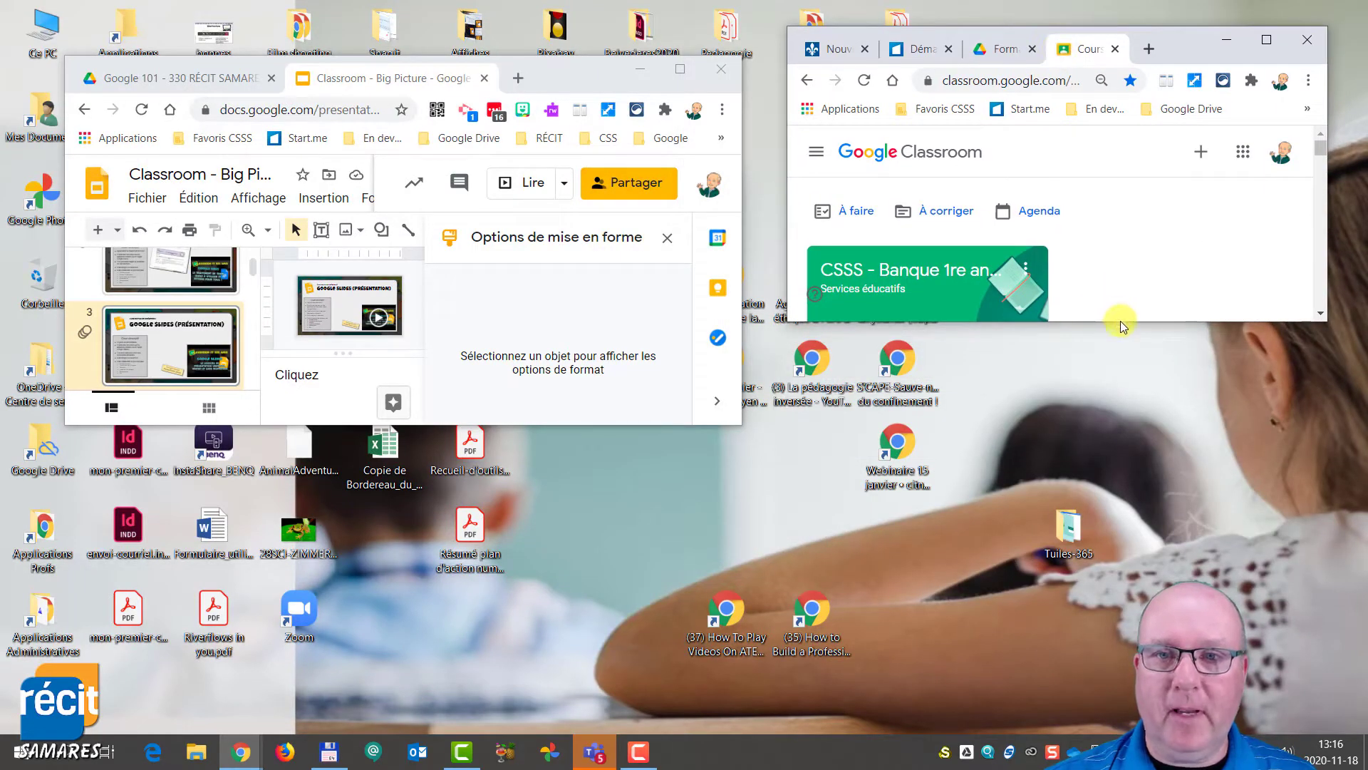
left_click(660, 267)
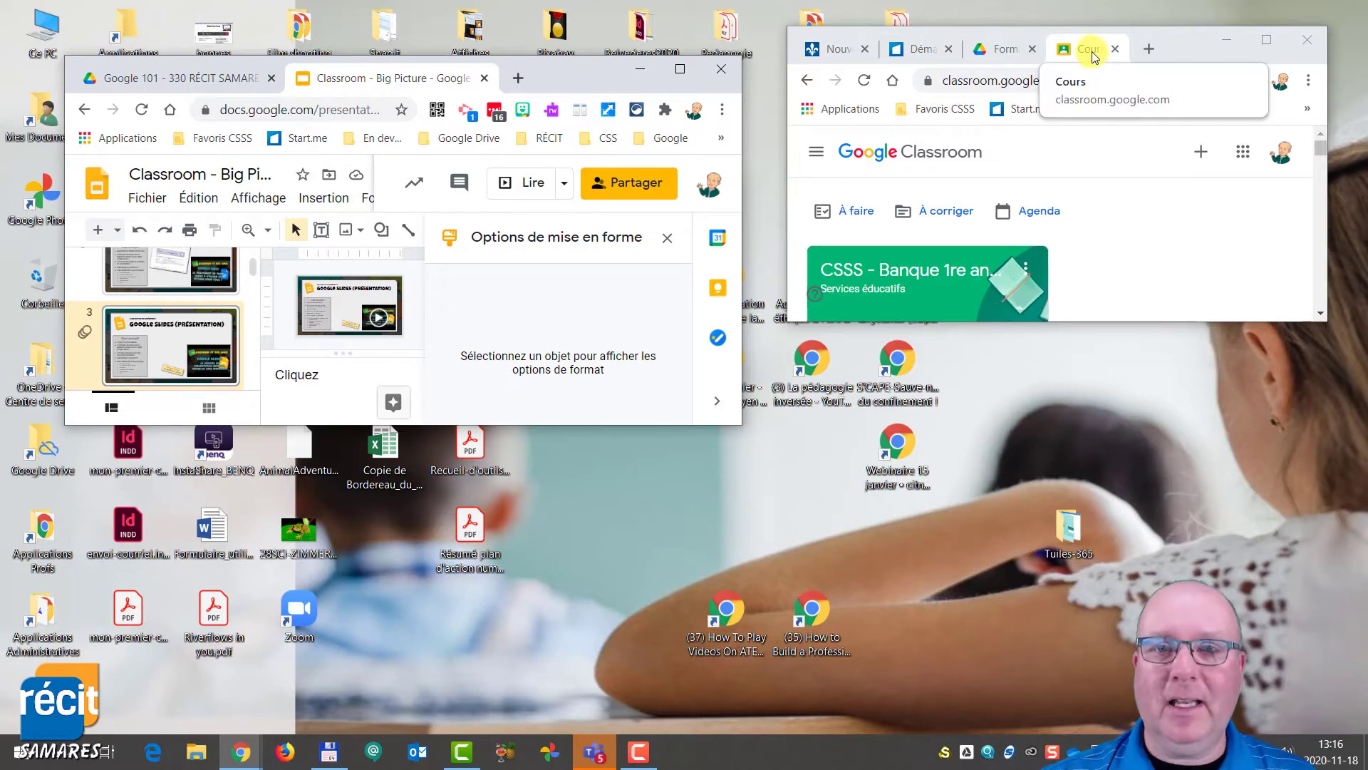
left_click_drag(1091, 53, 1051, 424)
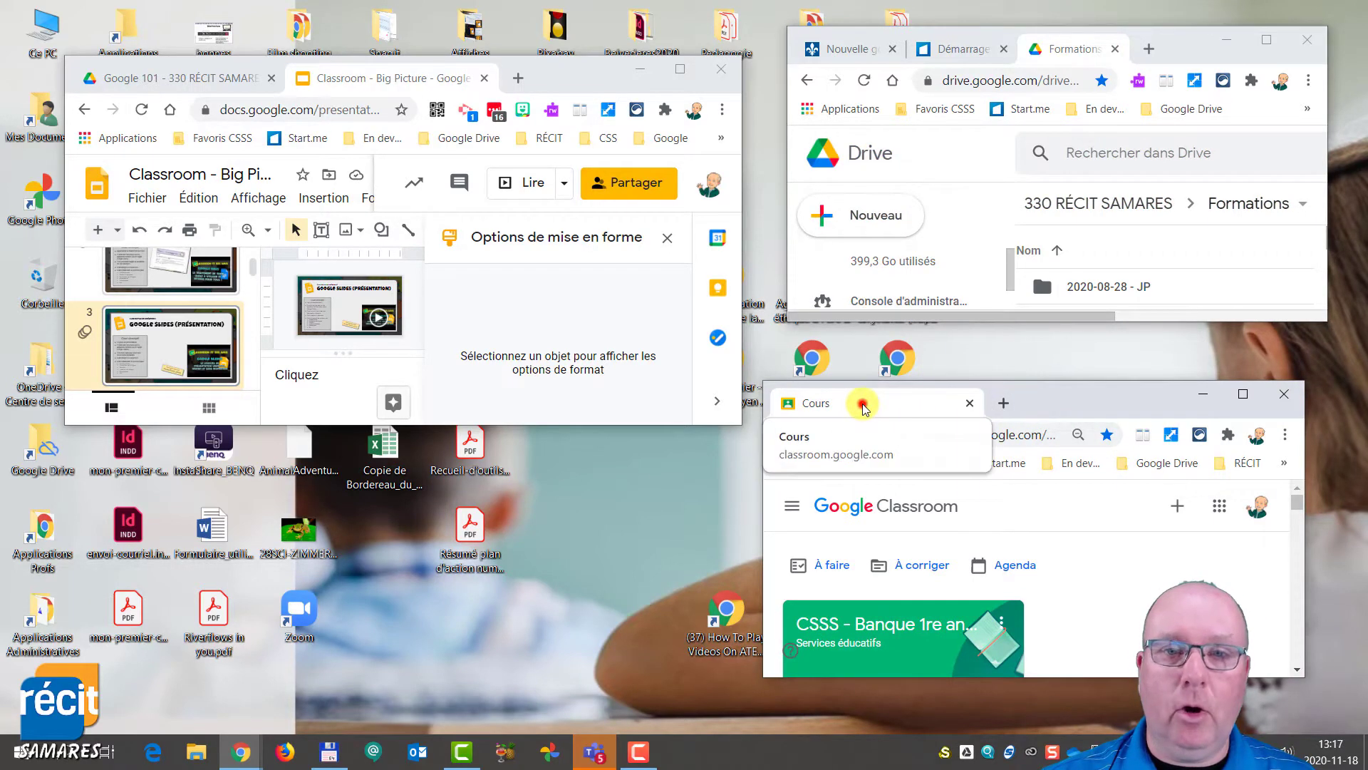
- Merge the Classroom tab back into the original window ahead of the Drive tab and maximize that window
left_click_drag(879, 404, 1002, 53)
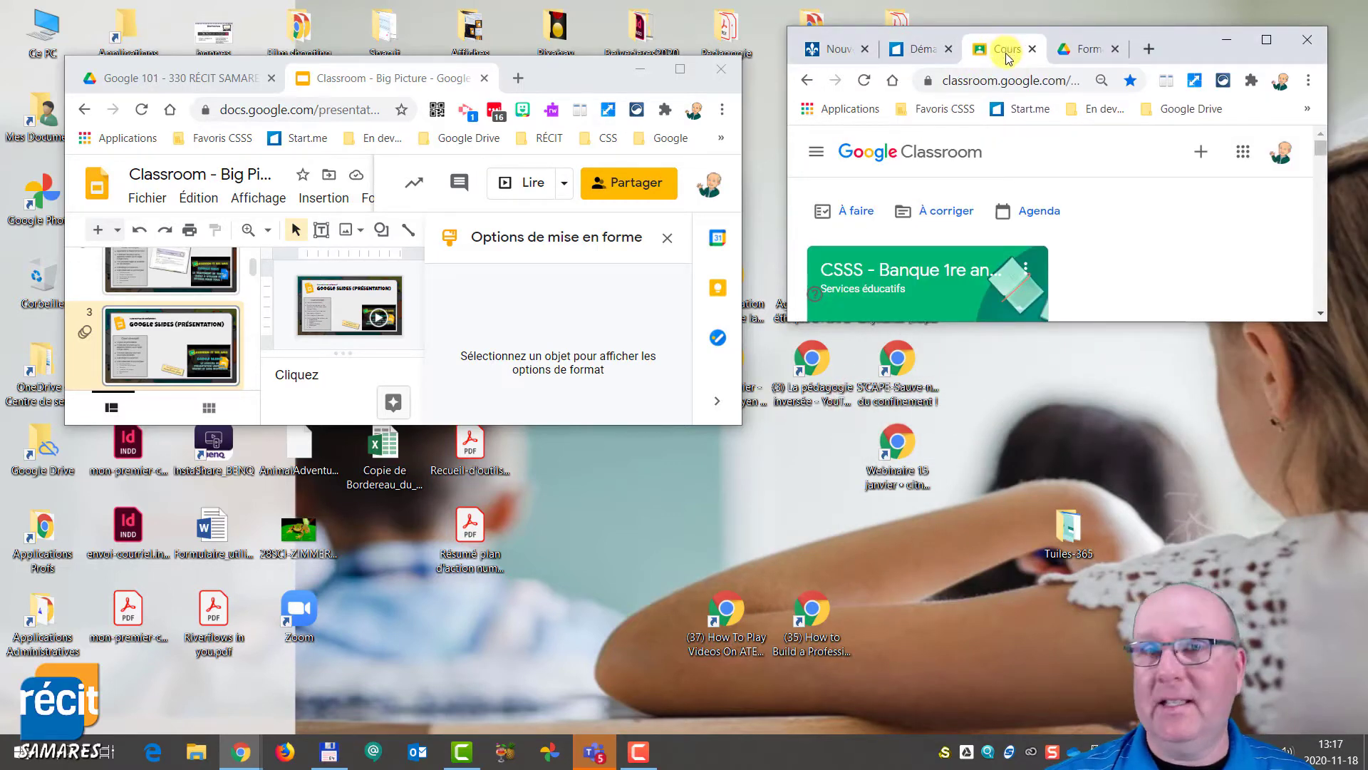
double_click(1180, 37)
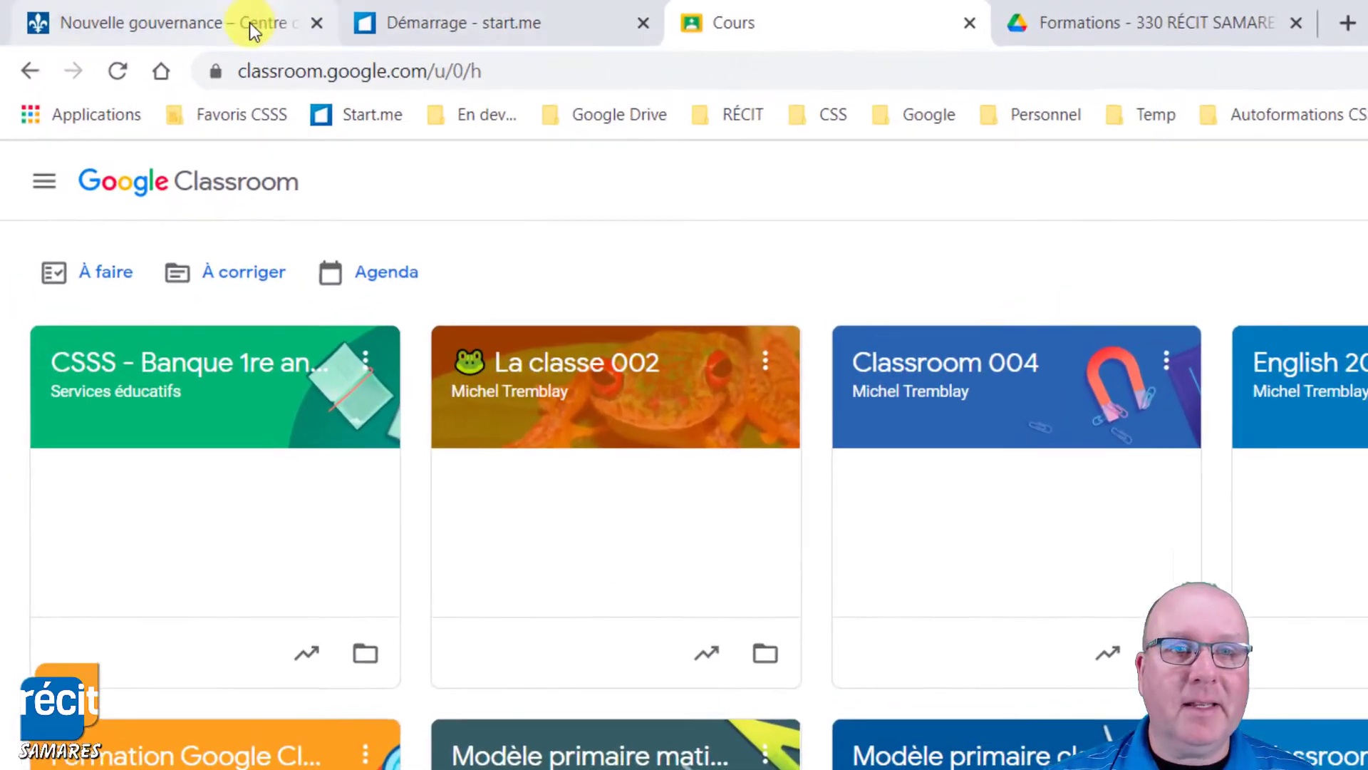
- Switch to the Nouvelle gouvernance tab, go back to the cssamares.ca home page, and return forward to the same page
left_click(189, 16)
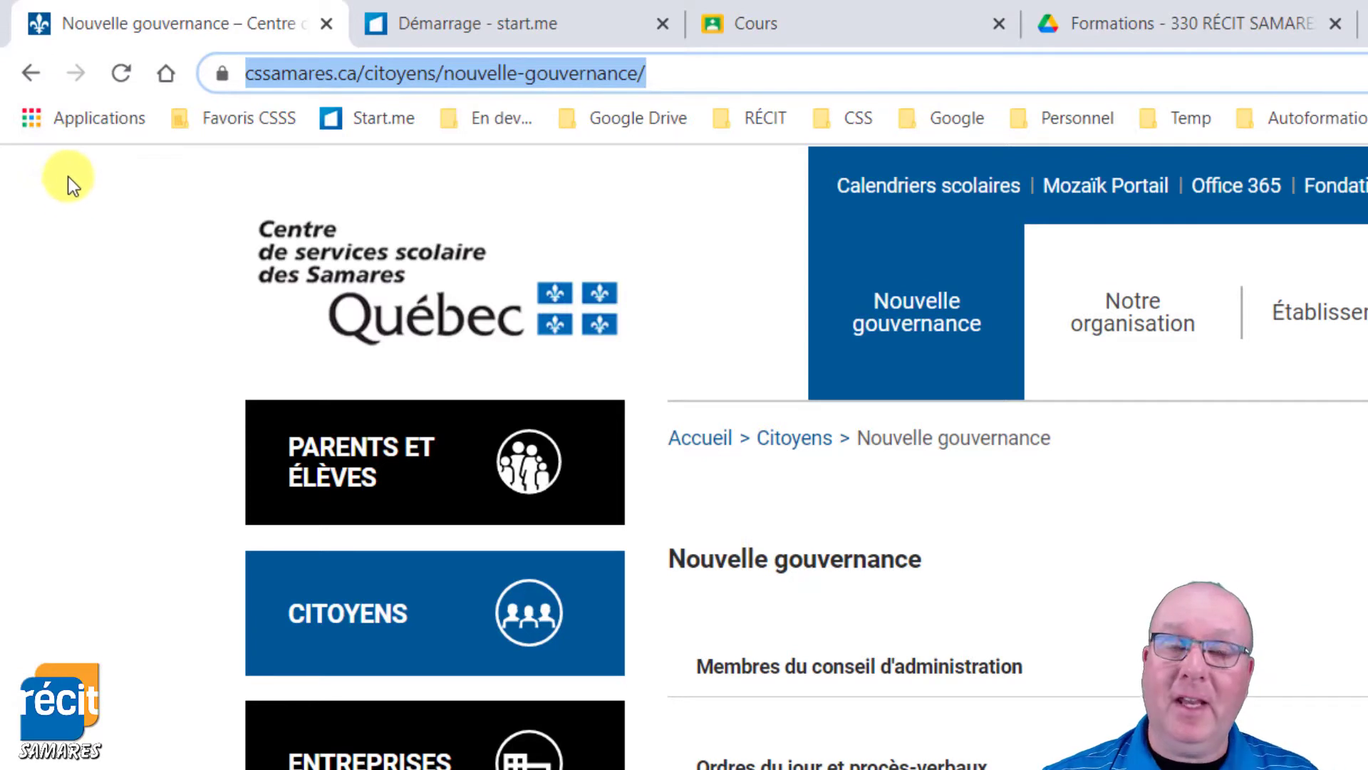
left_click(33, 71)
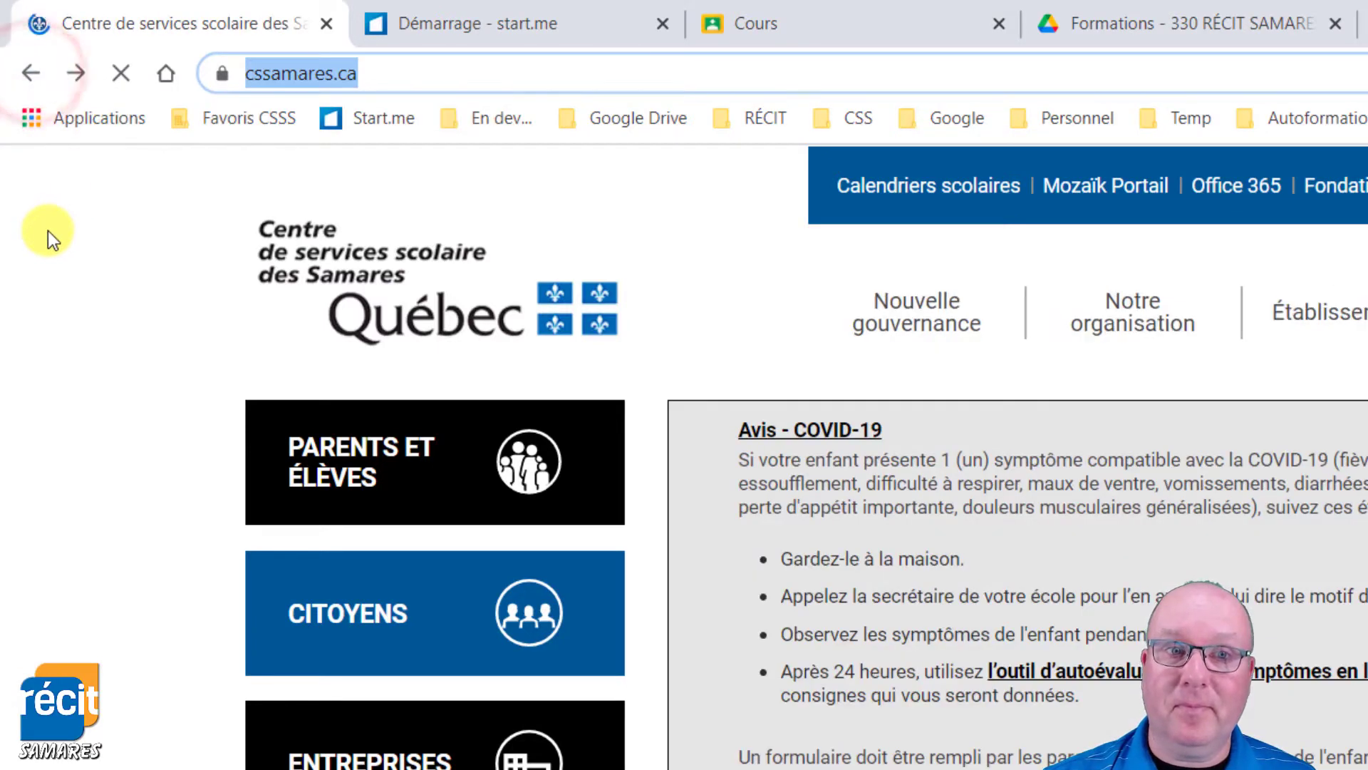
left_click(78, 74)
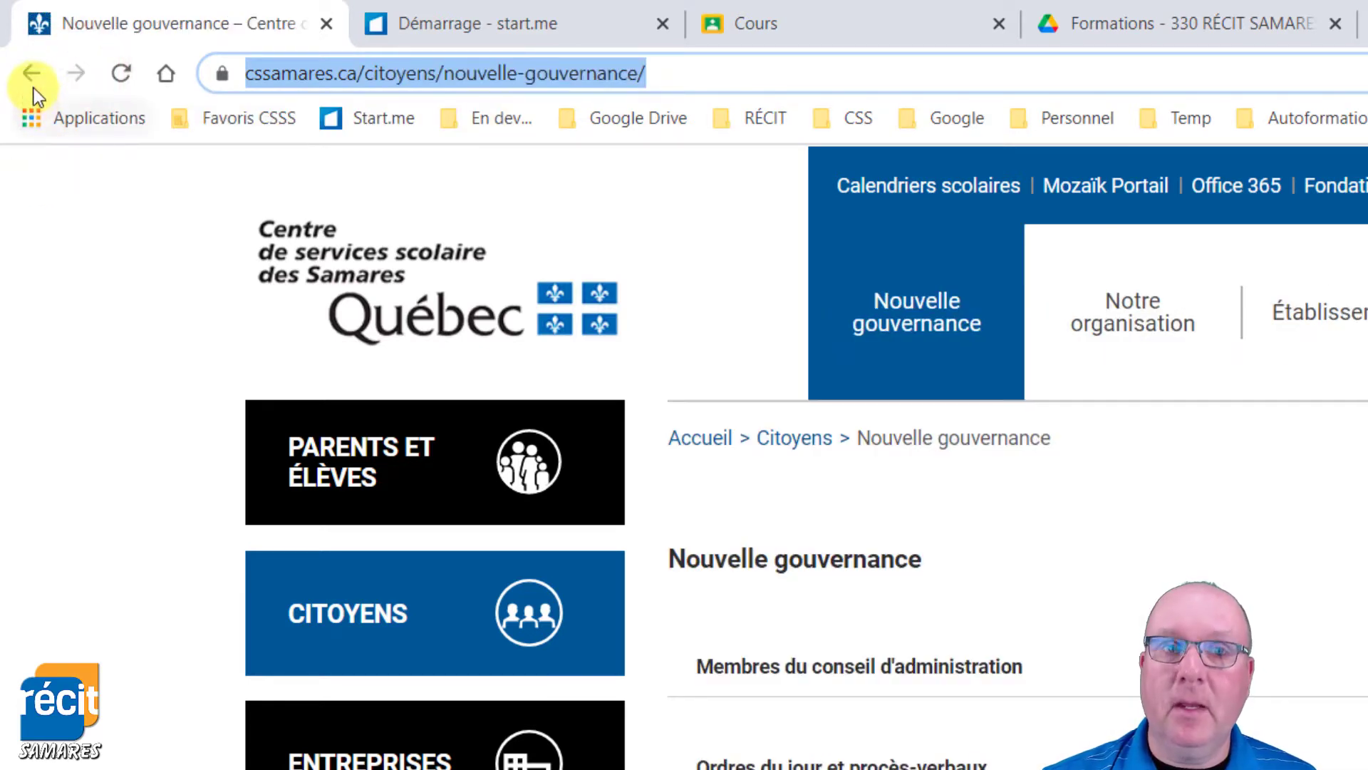
- View the tab's list of previously visited pages and reload the Nouvelle gouvernance page
left_click_drag(33, 71, 33, 71)
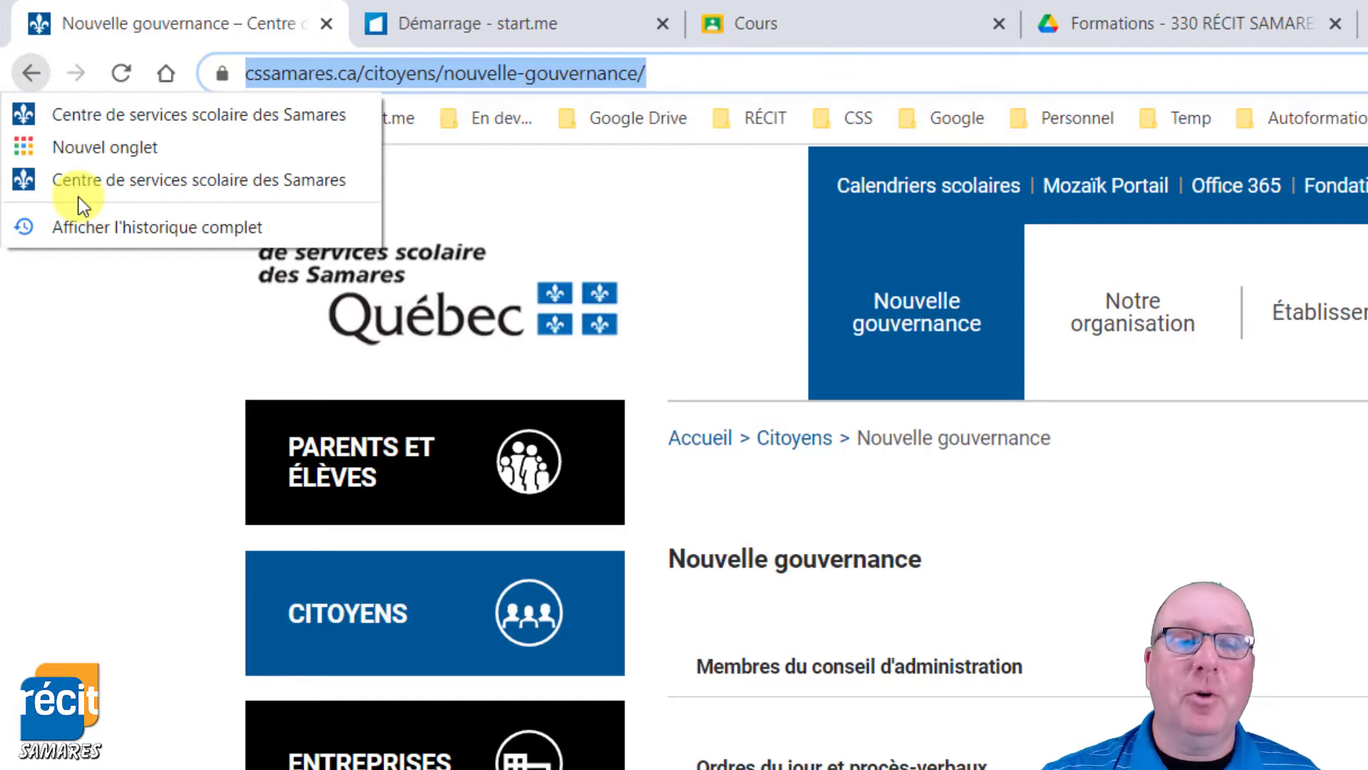
left_click(112, 374)
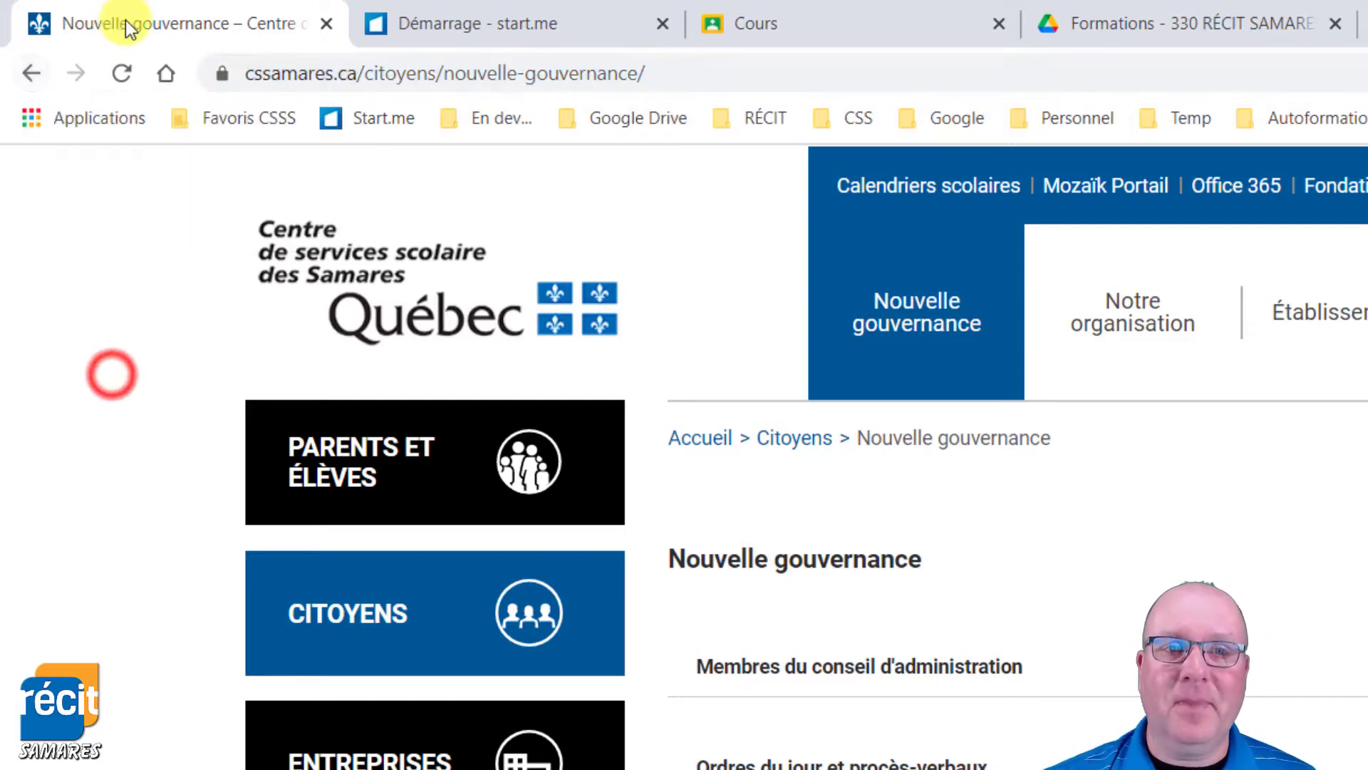
left_click(122, 78)
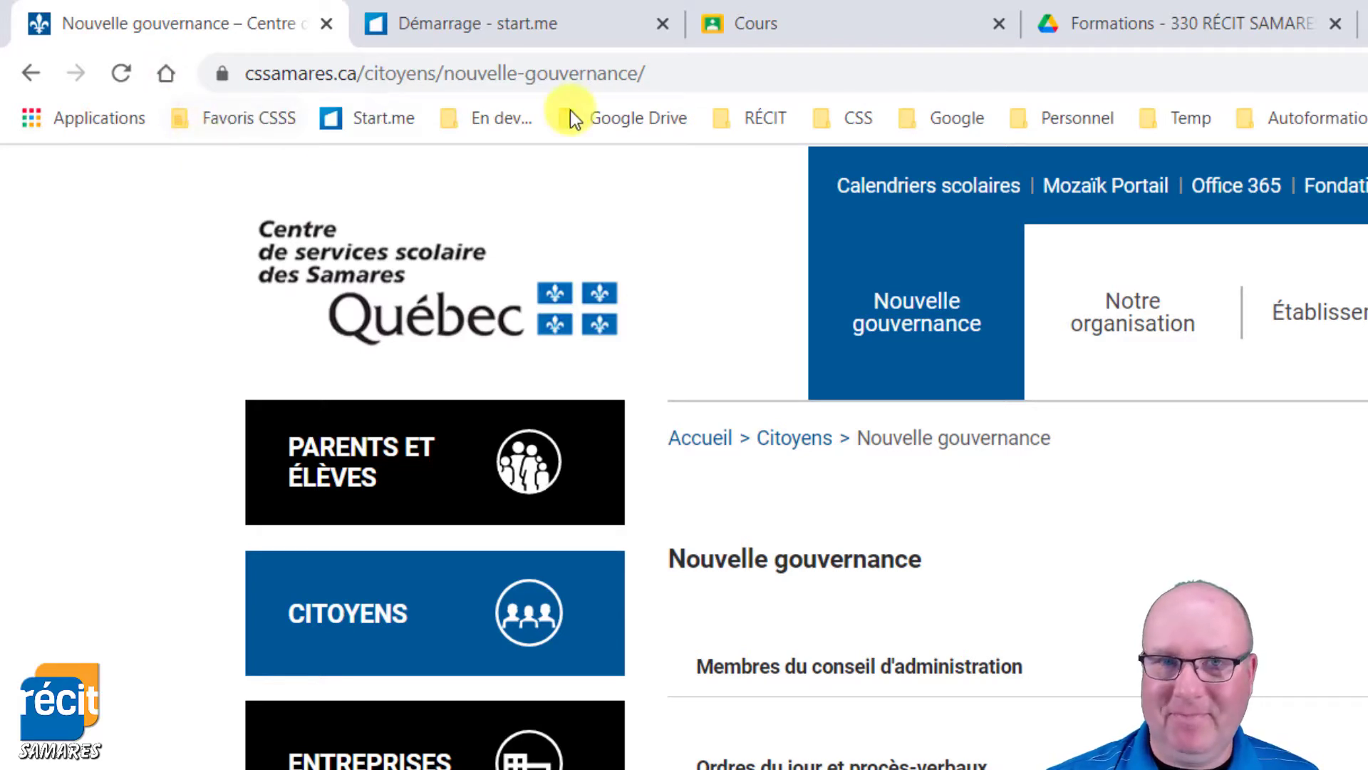
- Load rds.ca in the current tab and go back to the Nouvelle gouvernance page
left_click(653, 72)
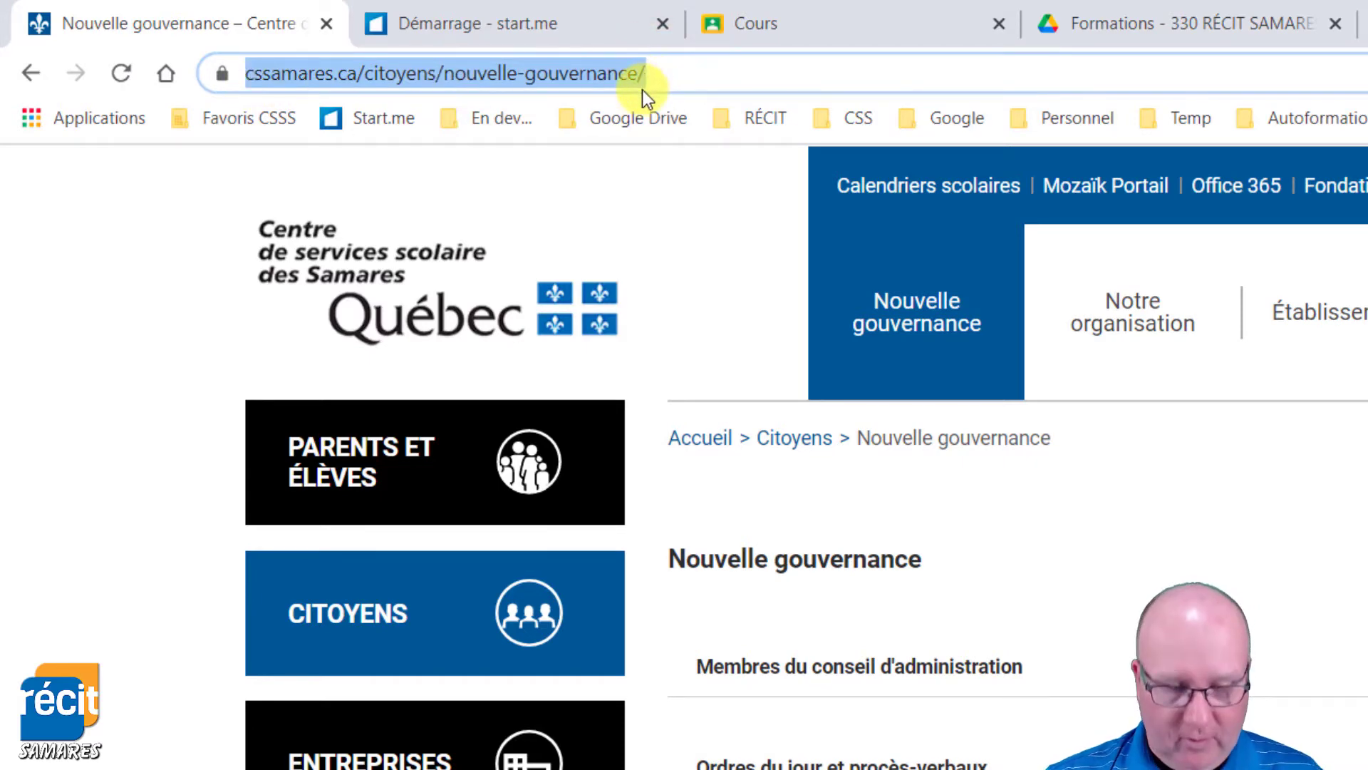
type("rds.ca")
key("Return")
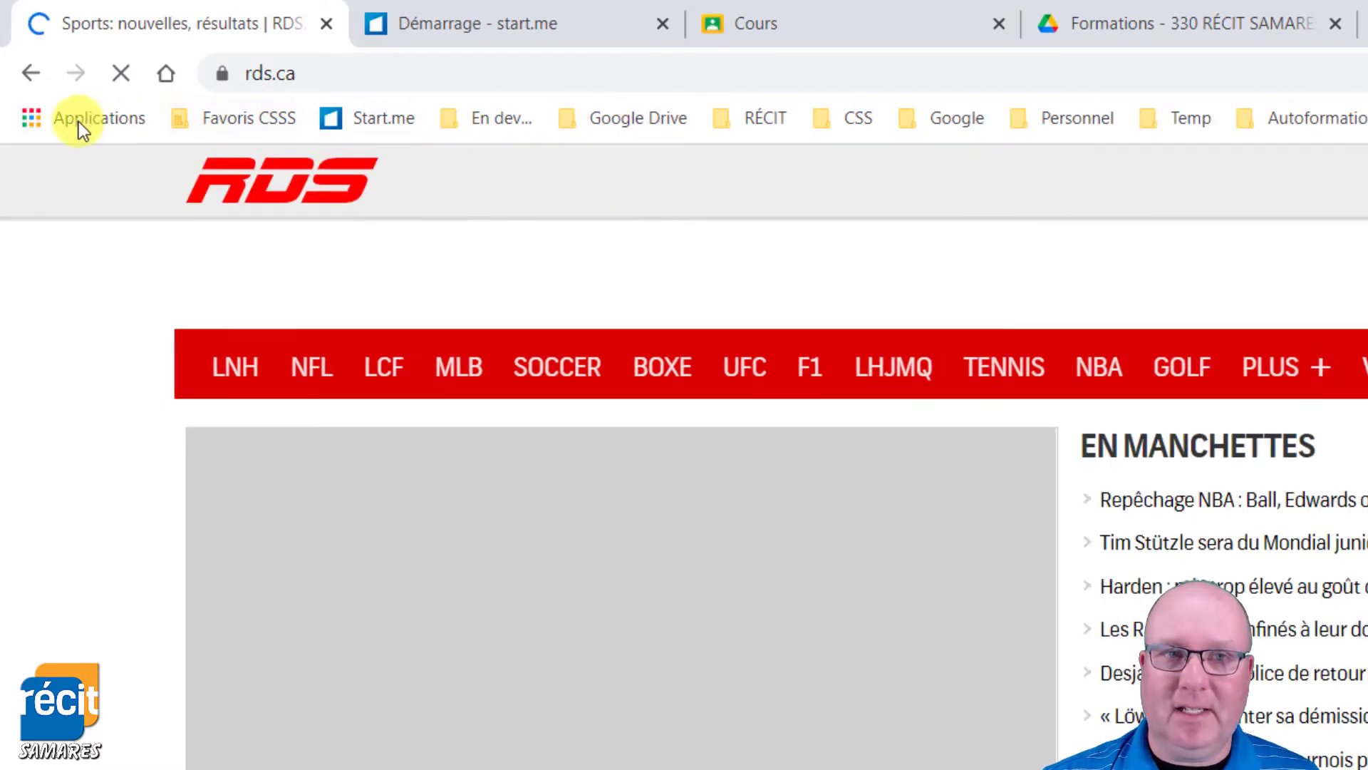
left_click(30, 72)
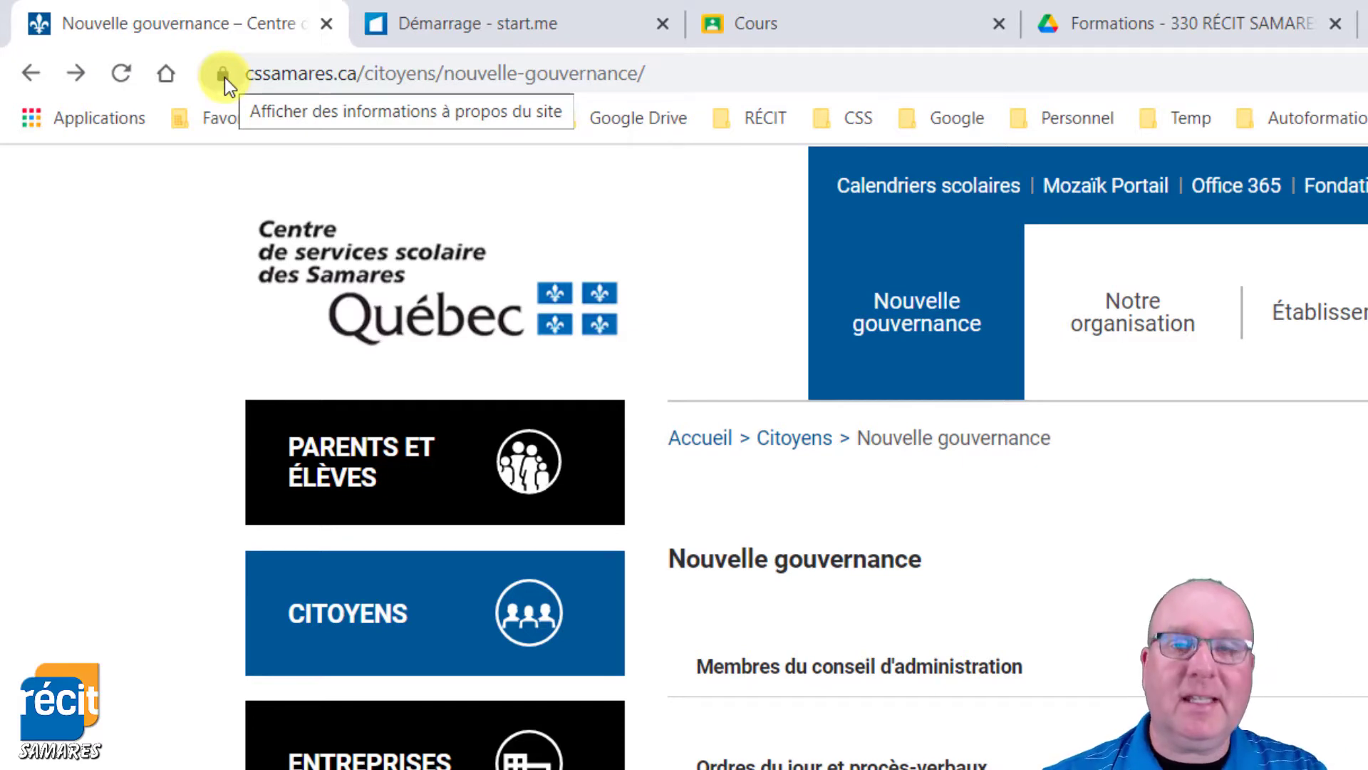
- View the connection security and site information for the cssamares.ca page, including its permissions, certificate and cookies
left_click(224, 77)
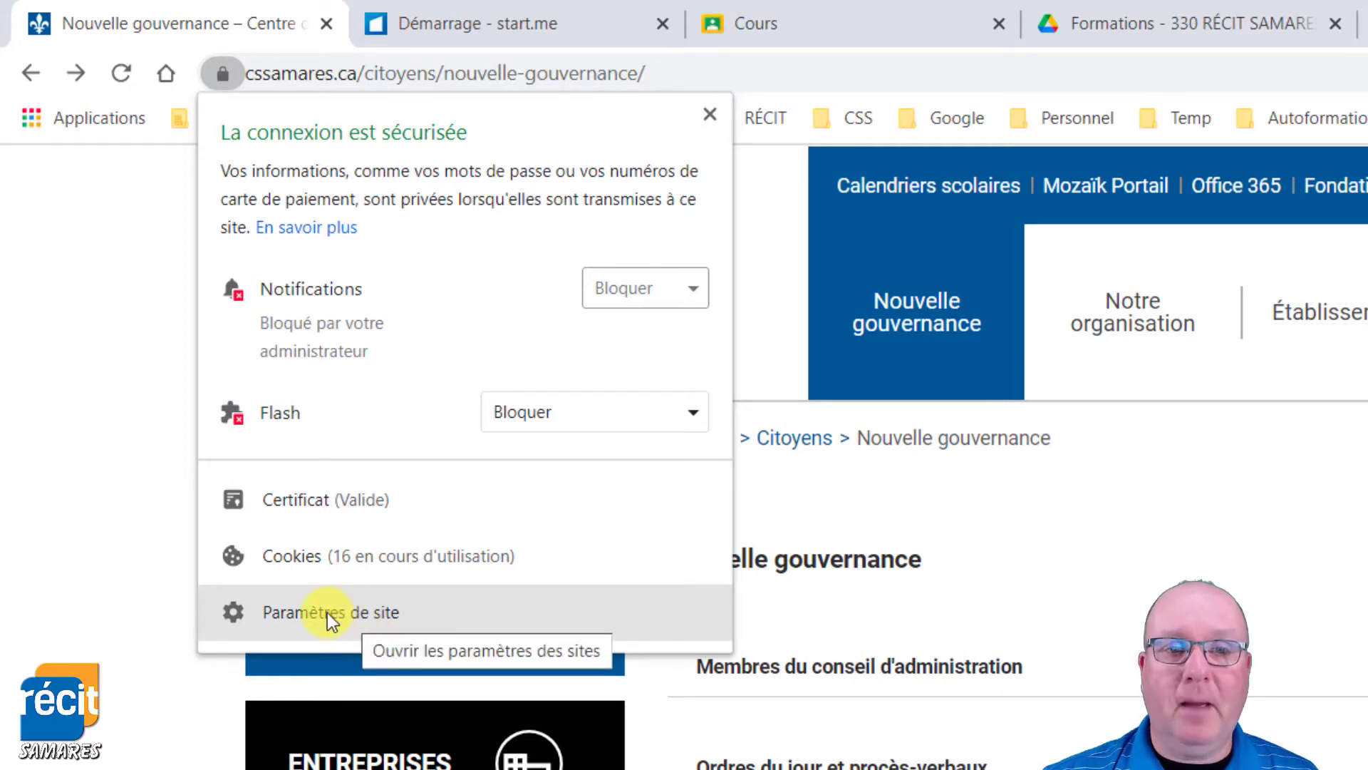
left_click(779, 67)
left_click(784, 67)
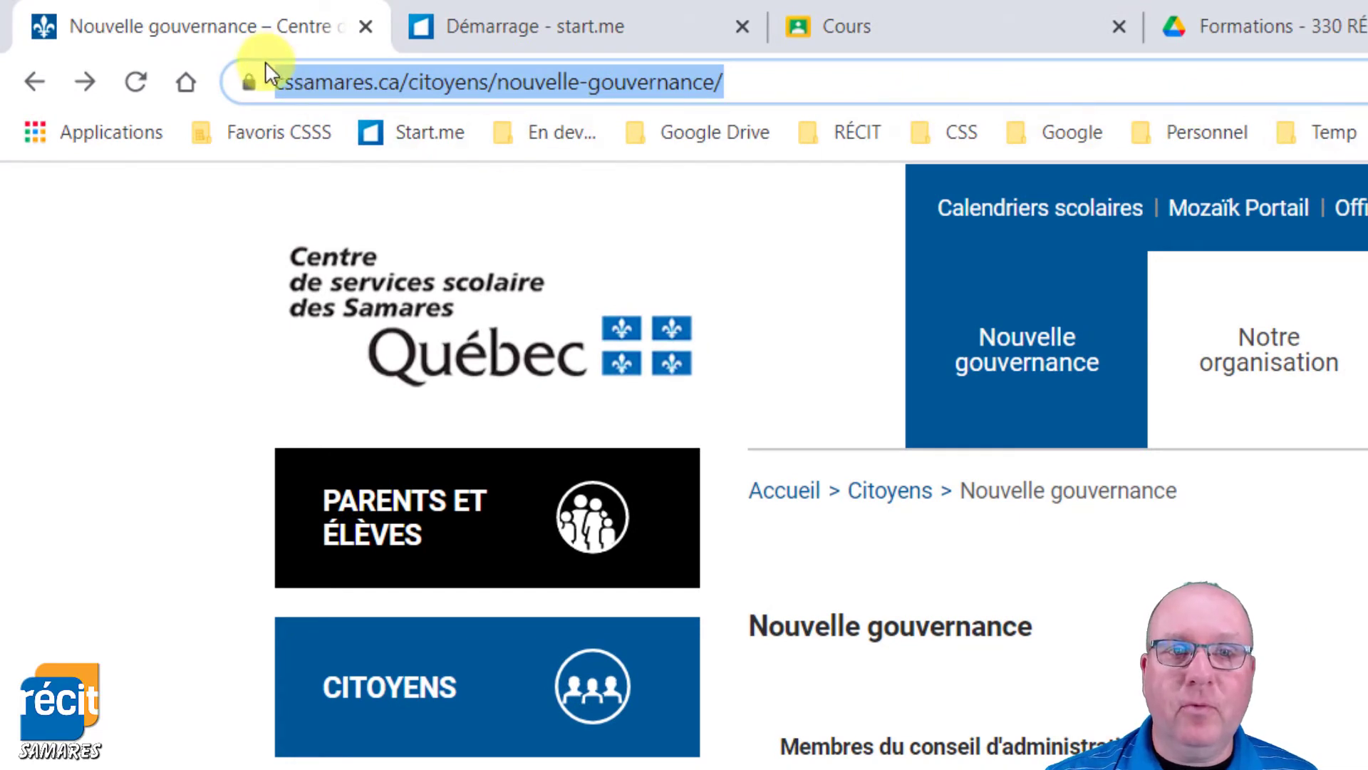
- Place a bookmark of the current page on the bookmarks bar just before Start.me and delete that bookmark
left_click_drag(252, 80, 356, 133)
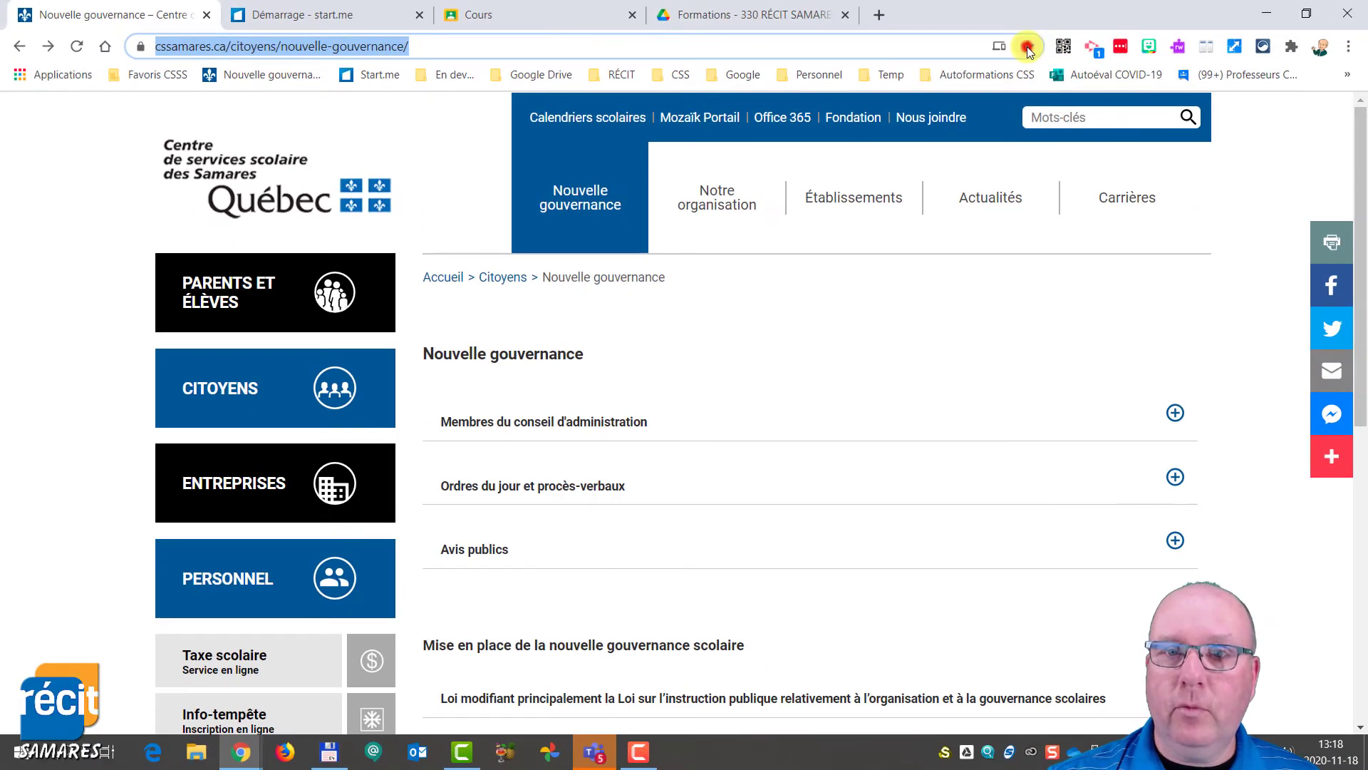
left_click(1027, 46)
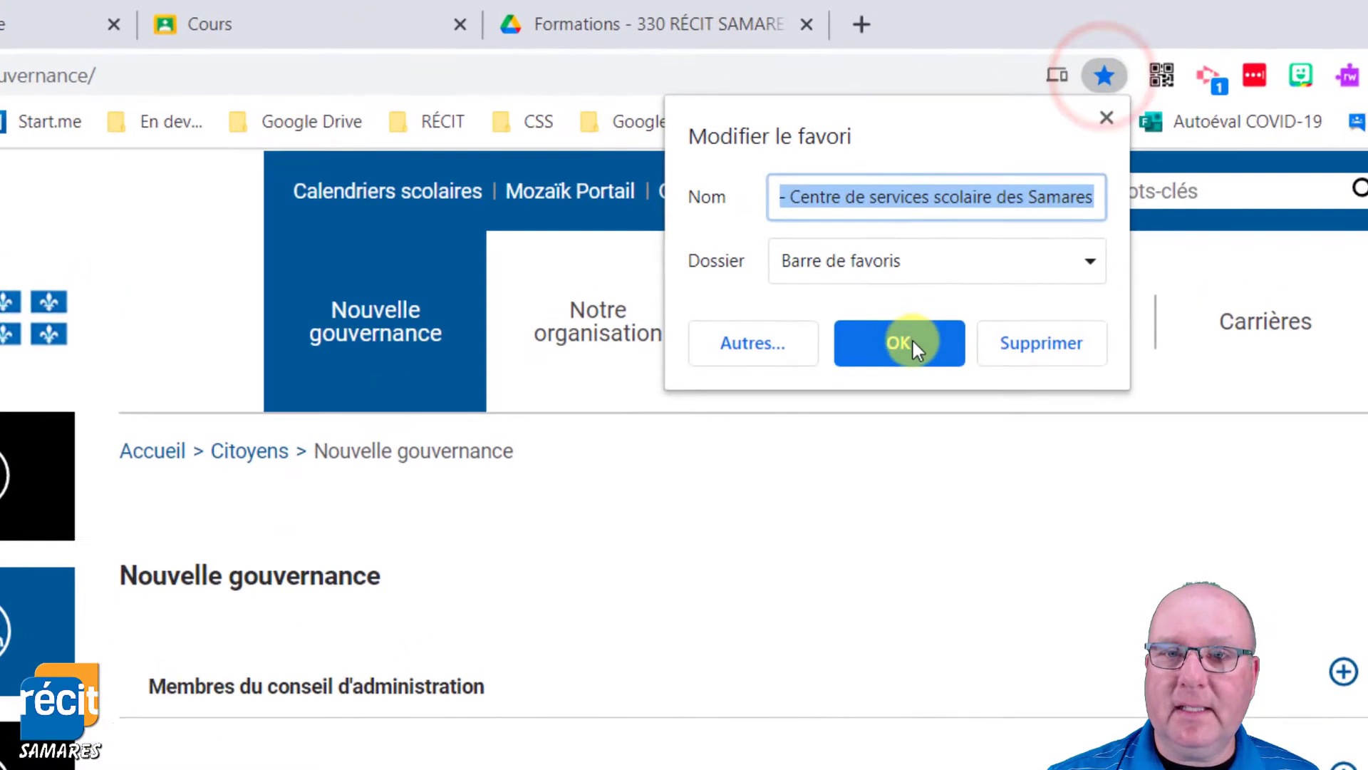
left_click(975, 213)
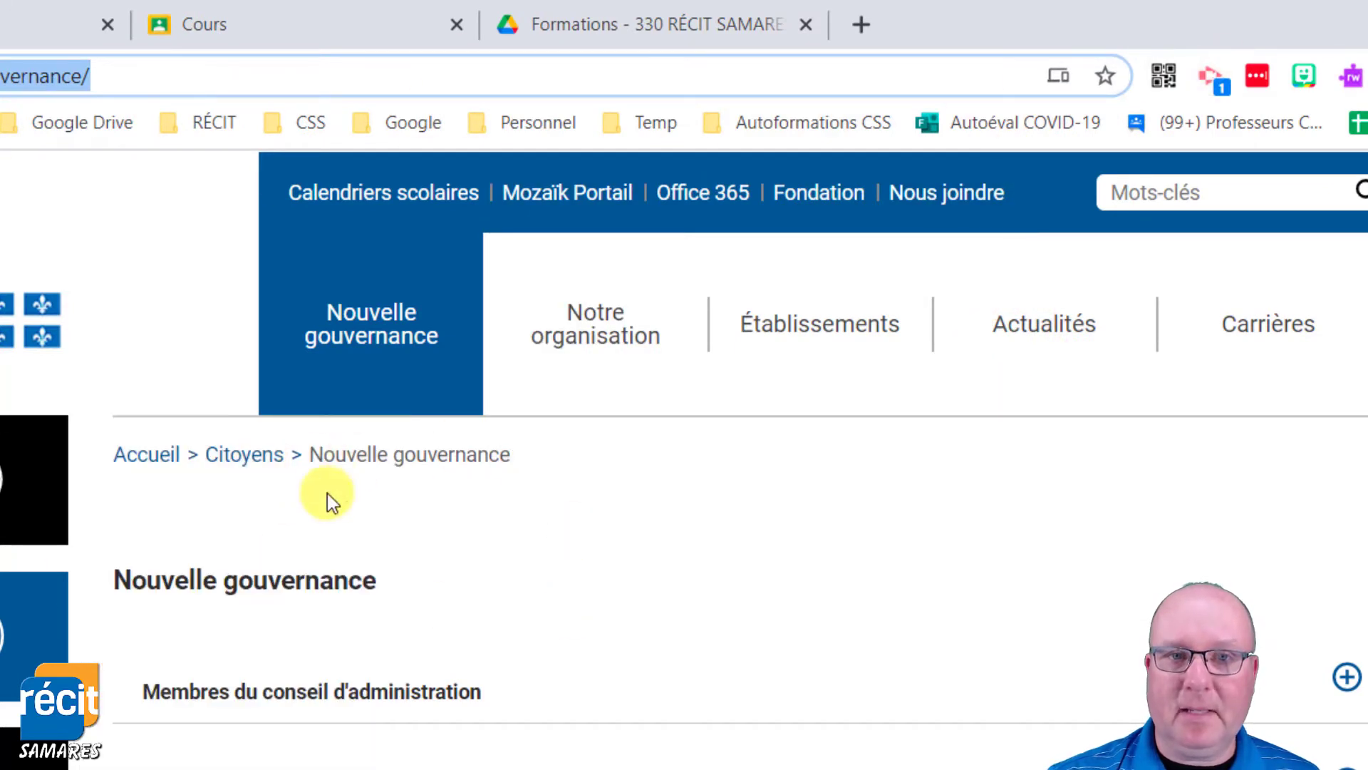
- Bookmark the current page in the Barre de favoris folder and reposition the bookmark just before the Google Drive folder
left_click(1103, 76)
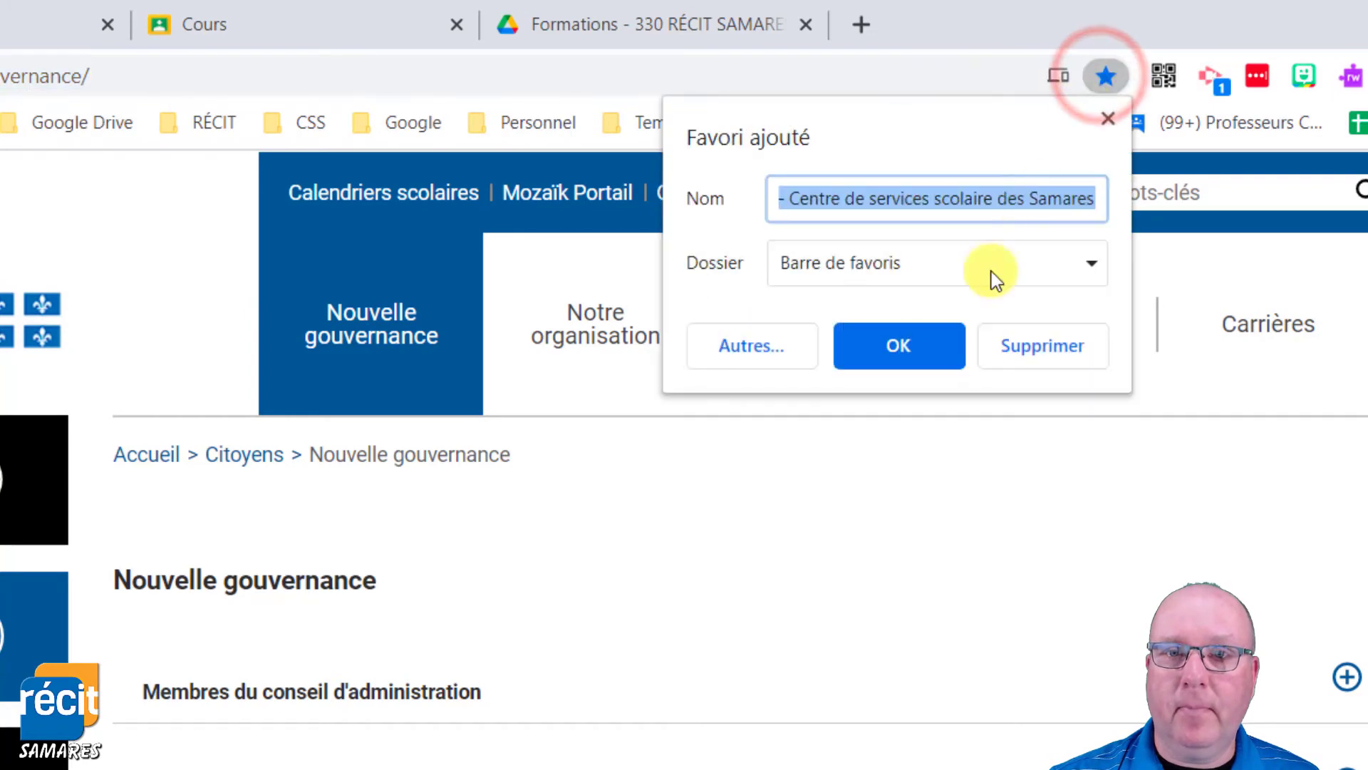
left_click(908, 346)
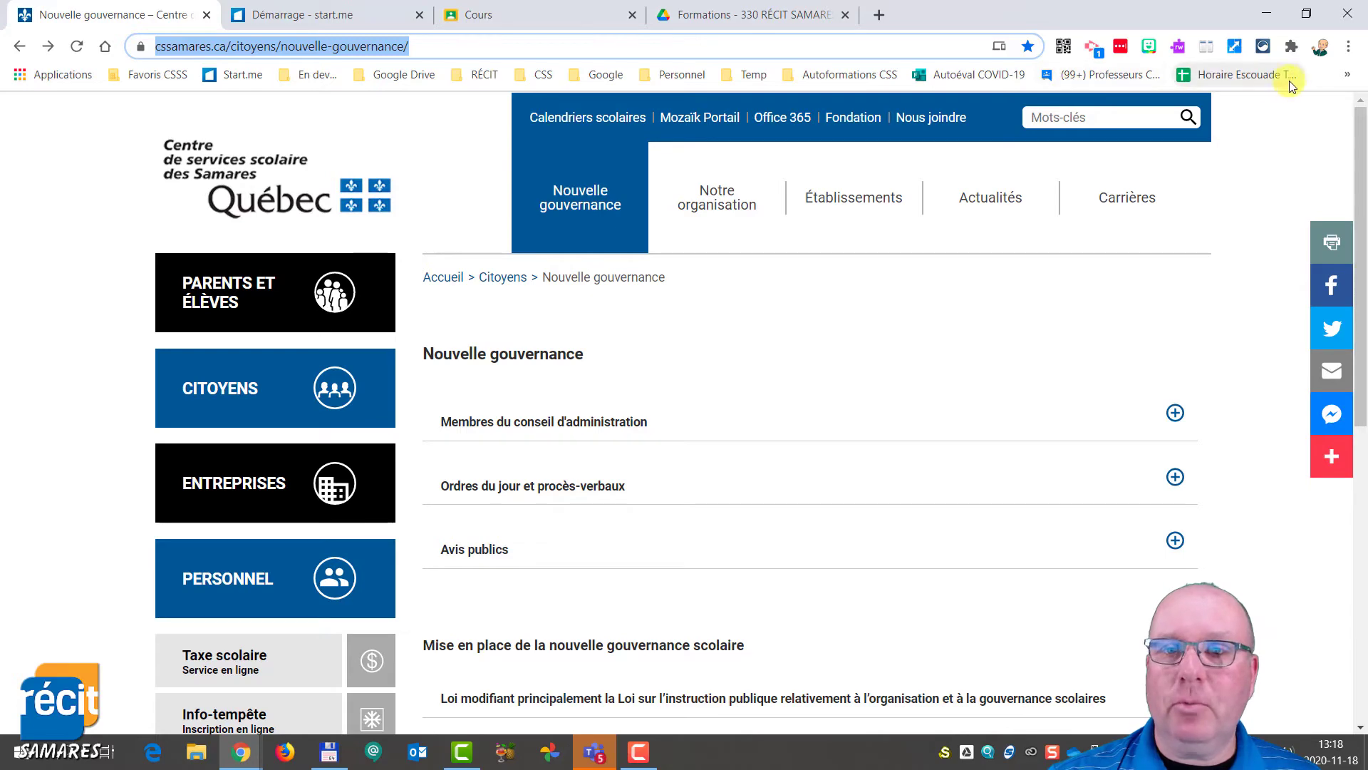
left_click(1348, 75)
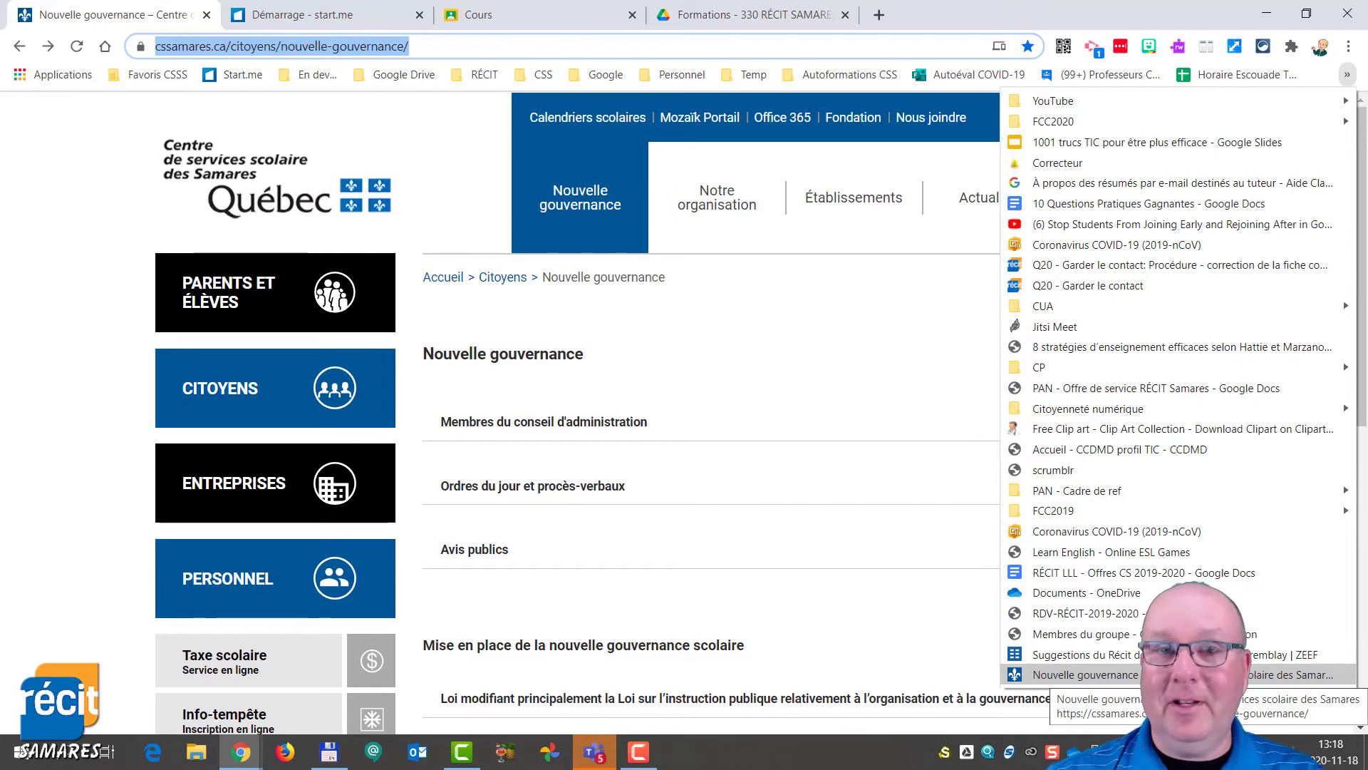
left_click_drag(1084, 674, 383, 75)
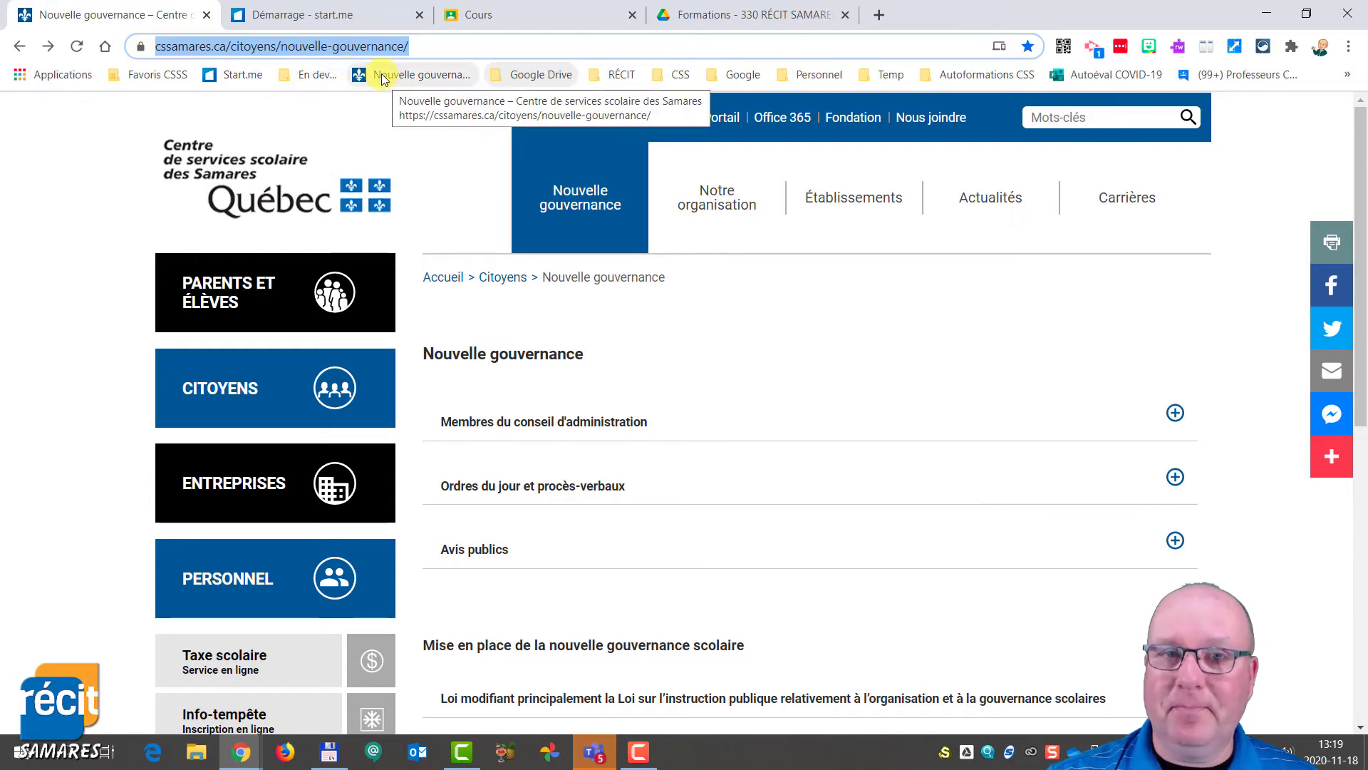
- Delete the Nouvelle gouvernance bookmark from the bookmarks bar
right_click(383, 77)
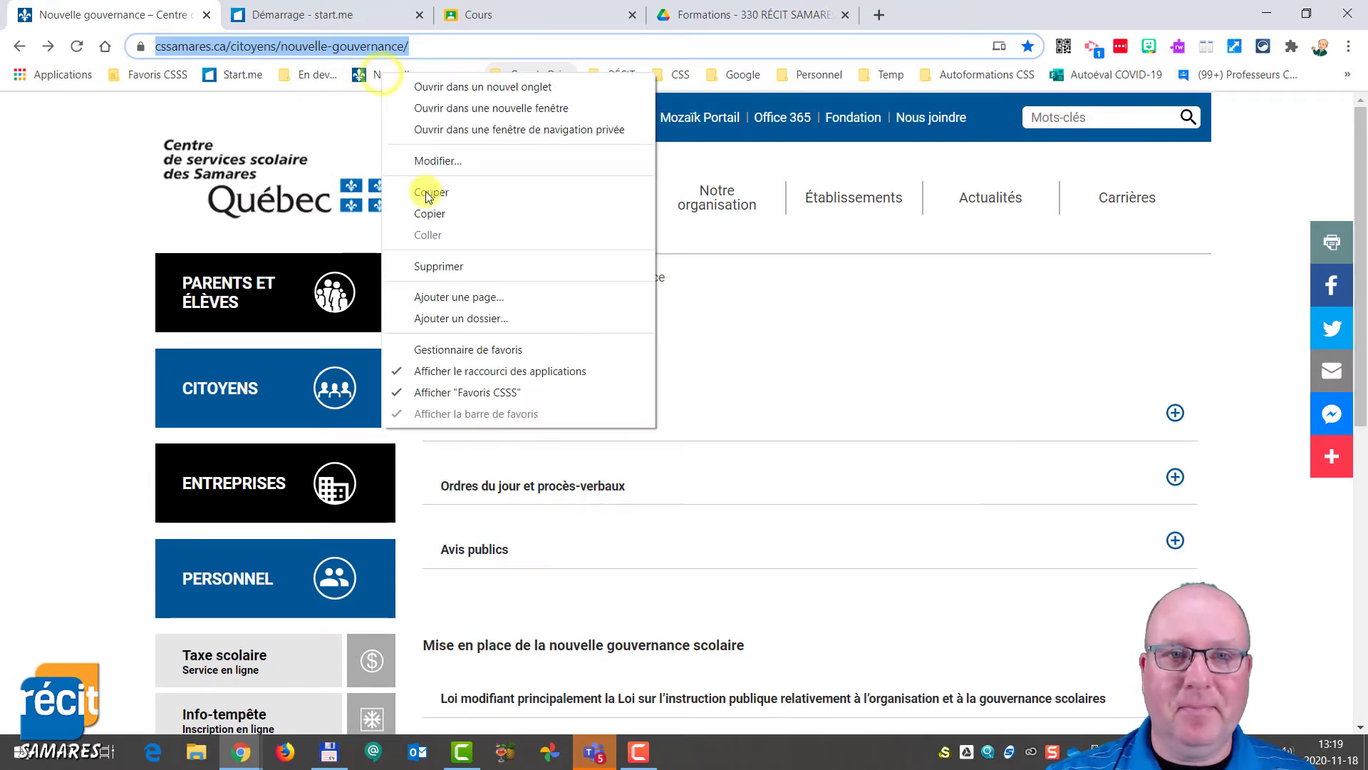
left_click(487, 268)
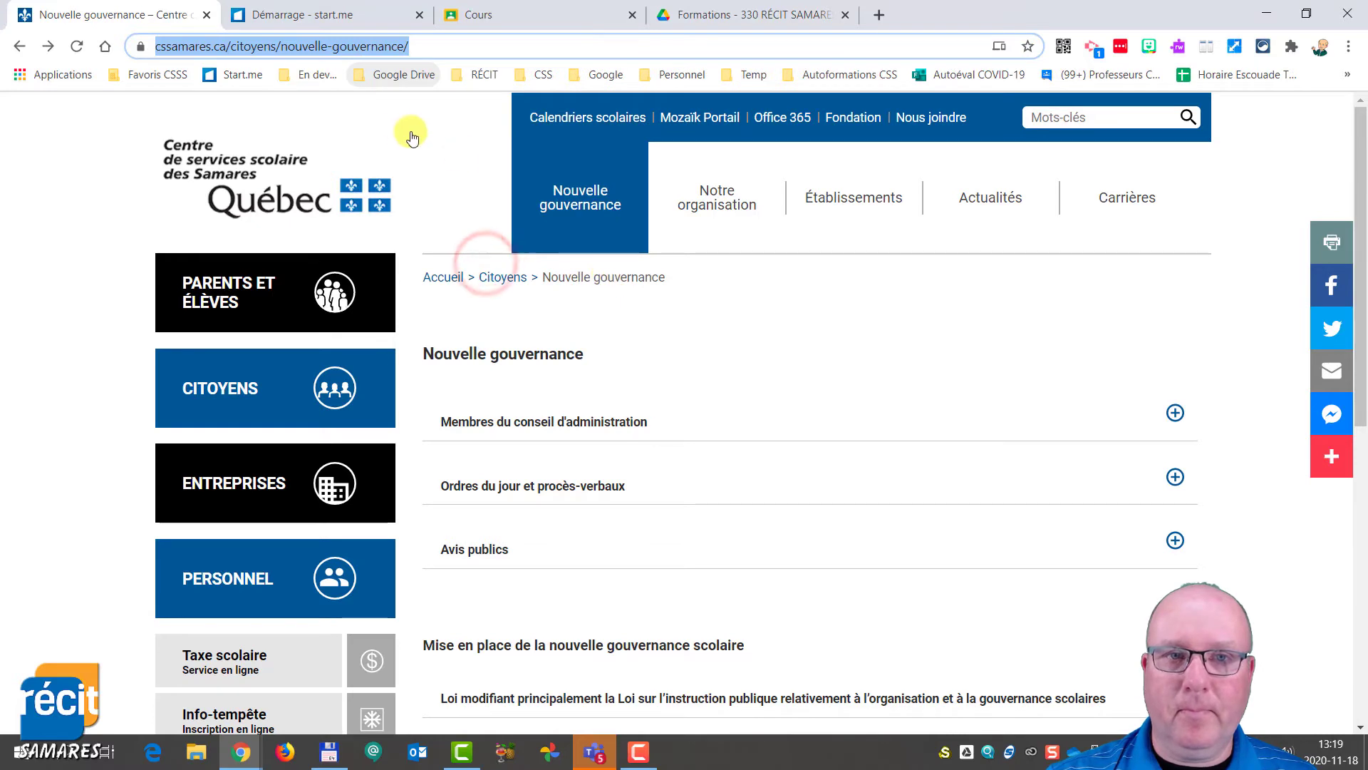
- View the options for sending the current page to another device
left_click(999, 46)
left_click(883, 135)
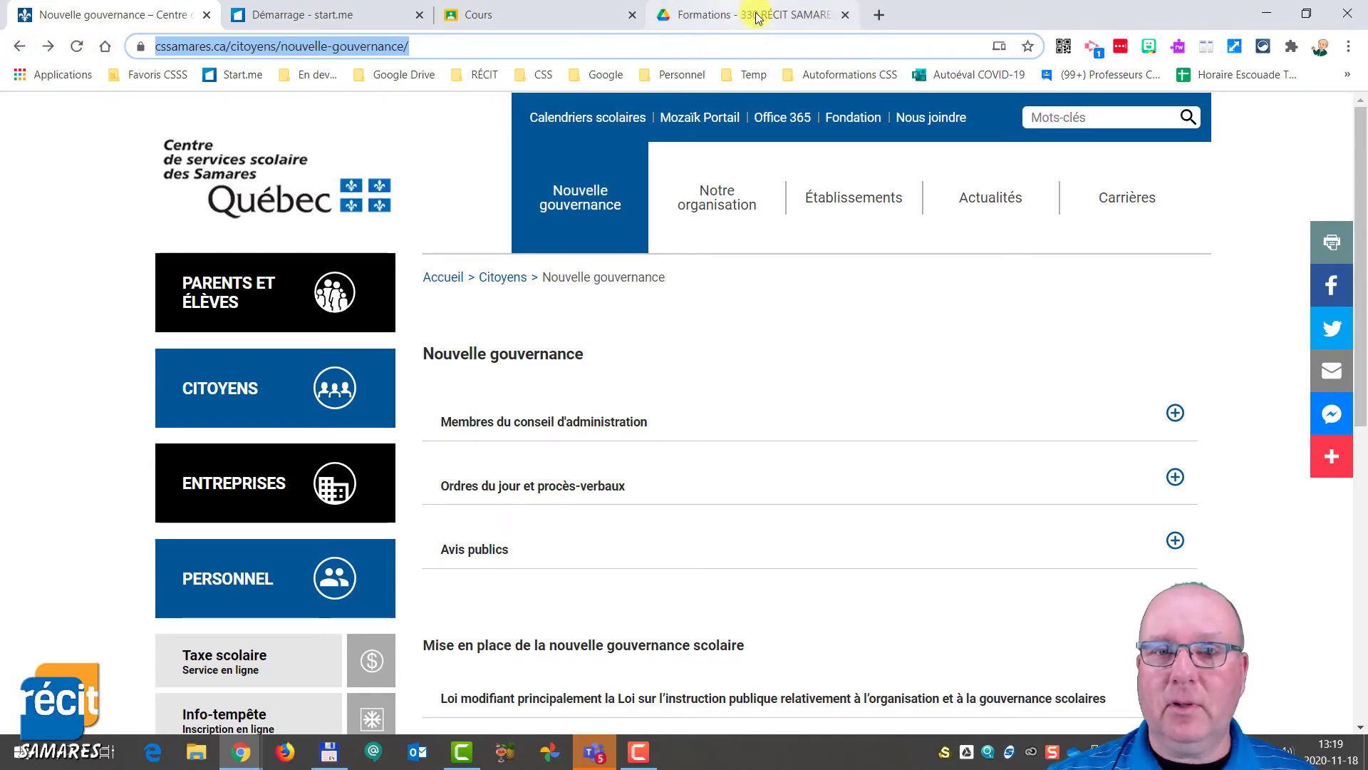
- Reorder the tabs by moving the Formations Drive tab ahead of the Classroom tab and back behind it
left_click_drag(757, 17, 612, 16)
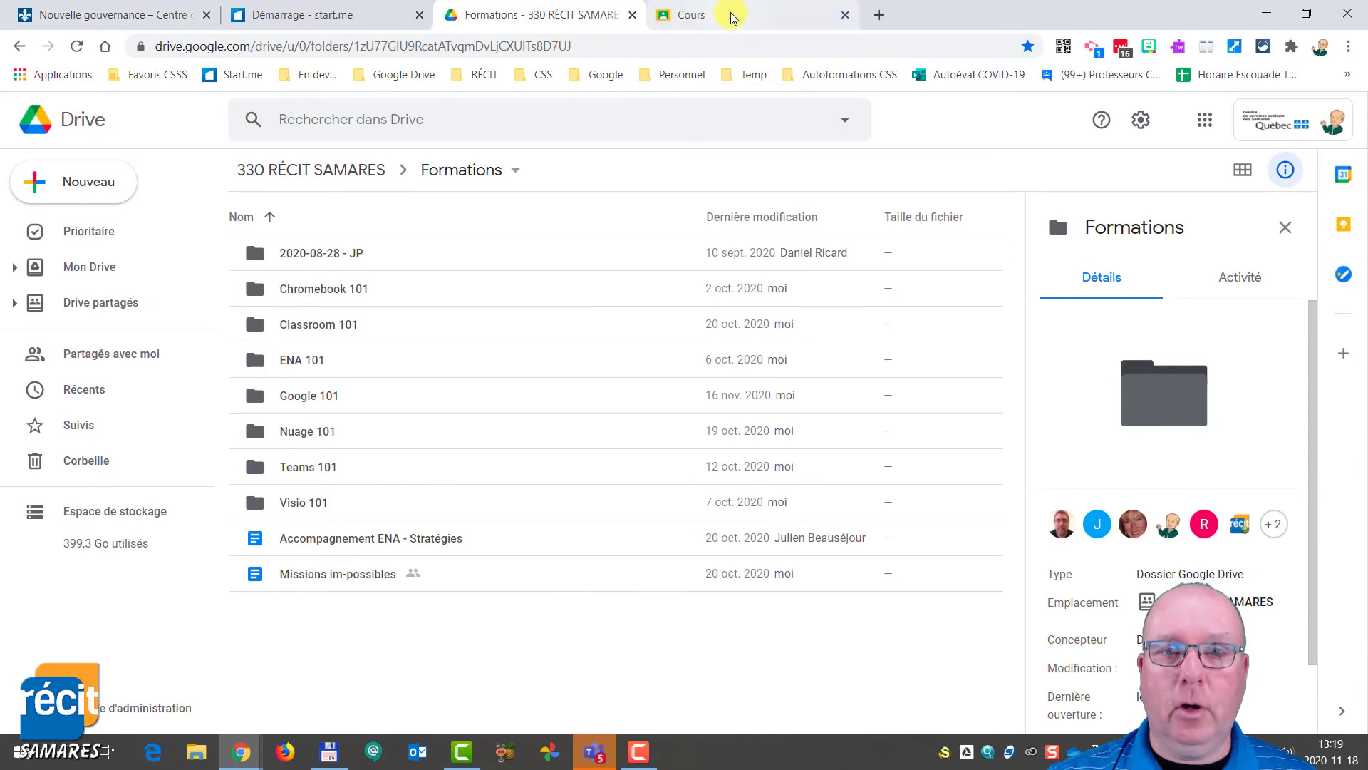
left_click_drag(732, 17, 596, 25)
left_click_drag(743, 16, 882, 49)
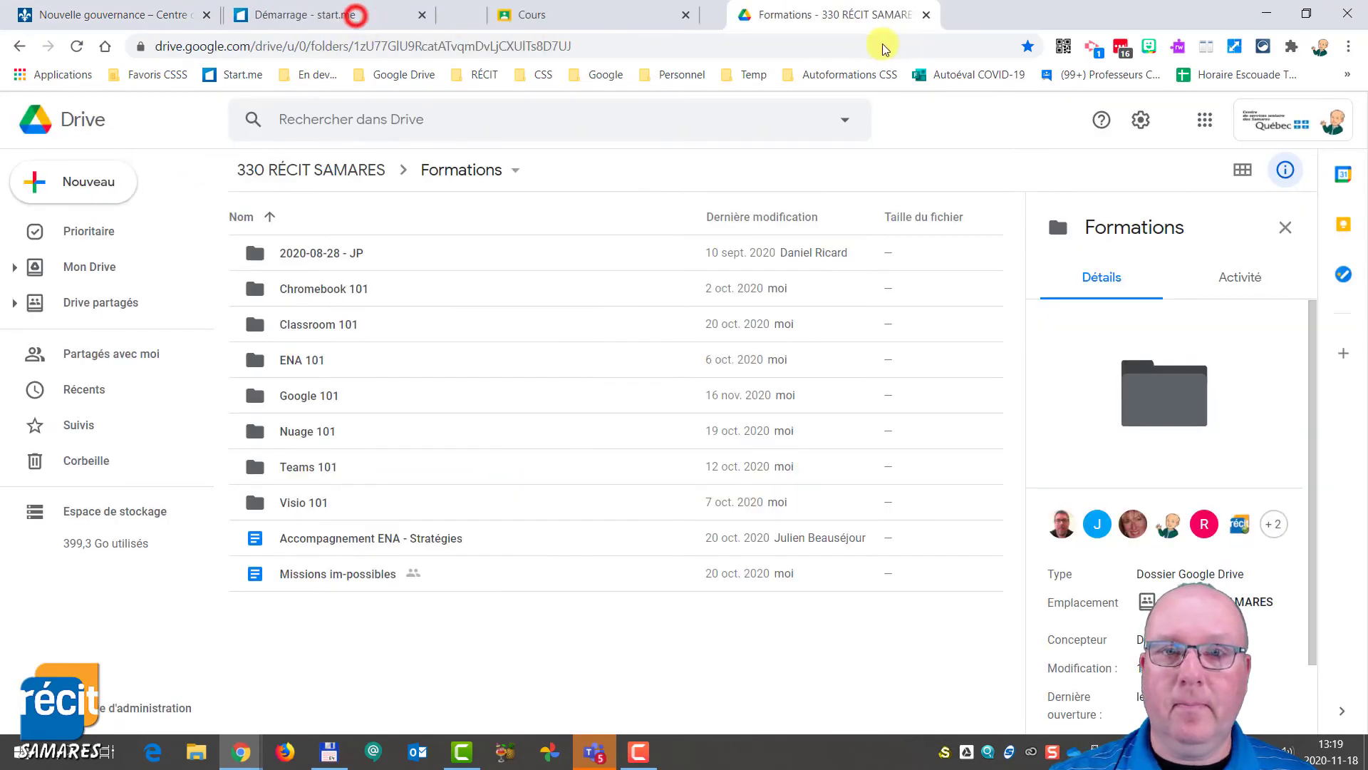
- Close the Formations Drive tab and reopen it from the recently closed items in the history
left_click(846, 16)
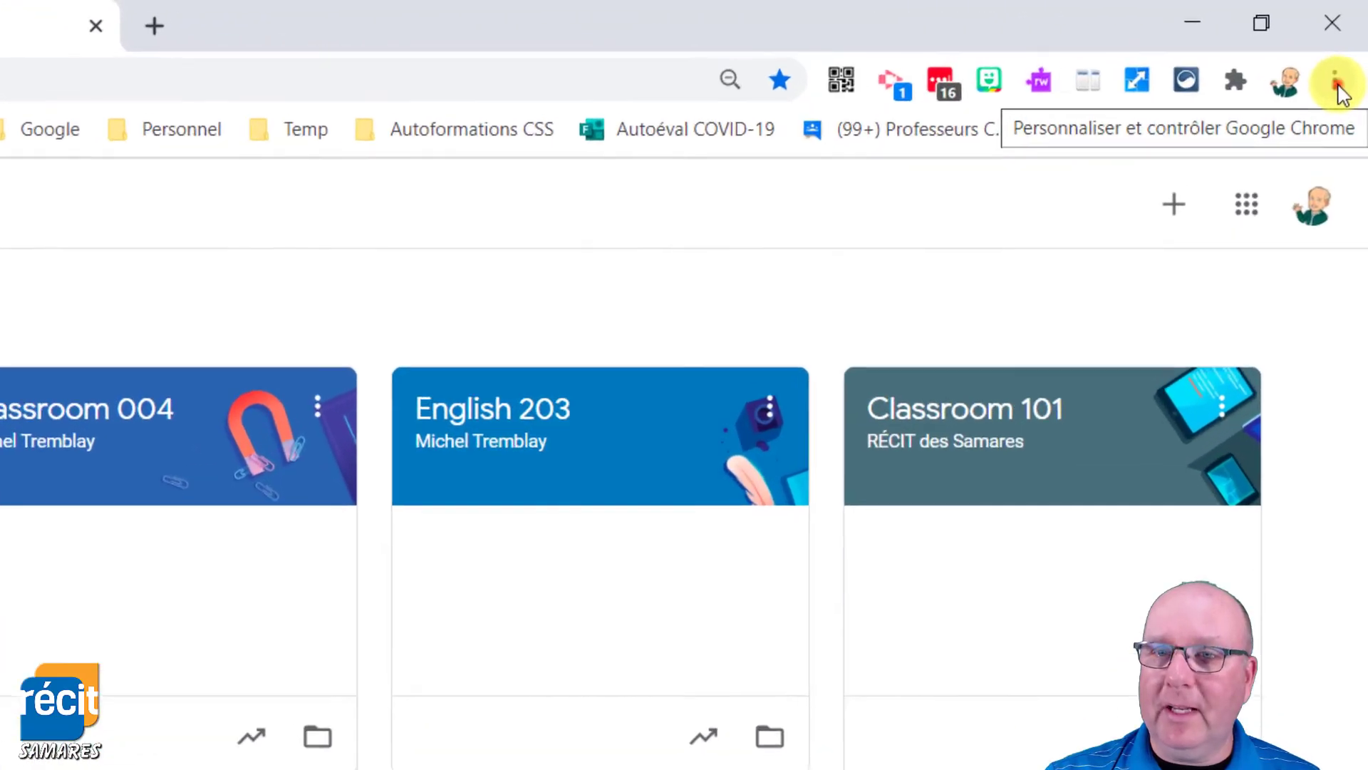
left_click(1350, 50)
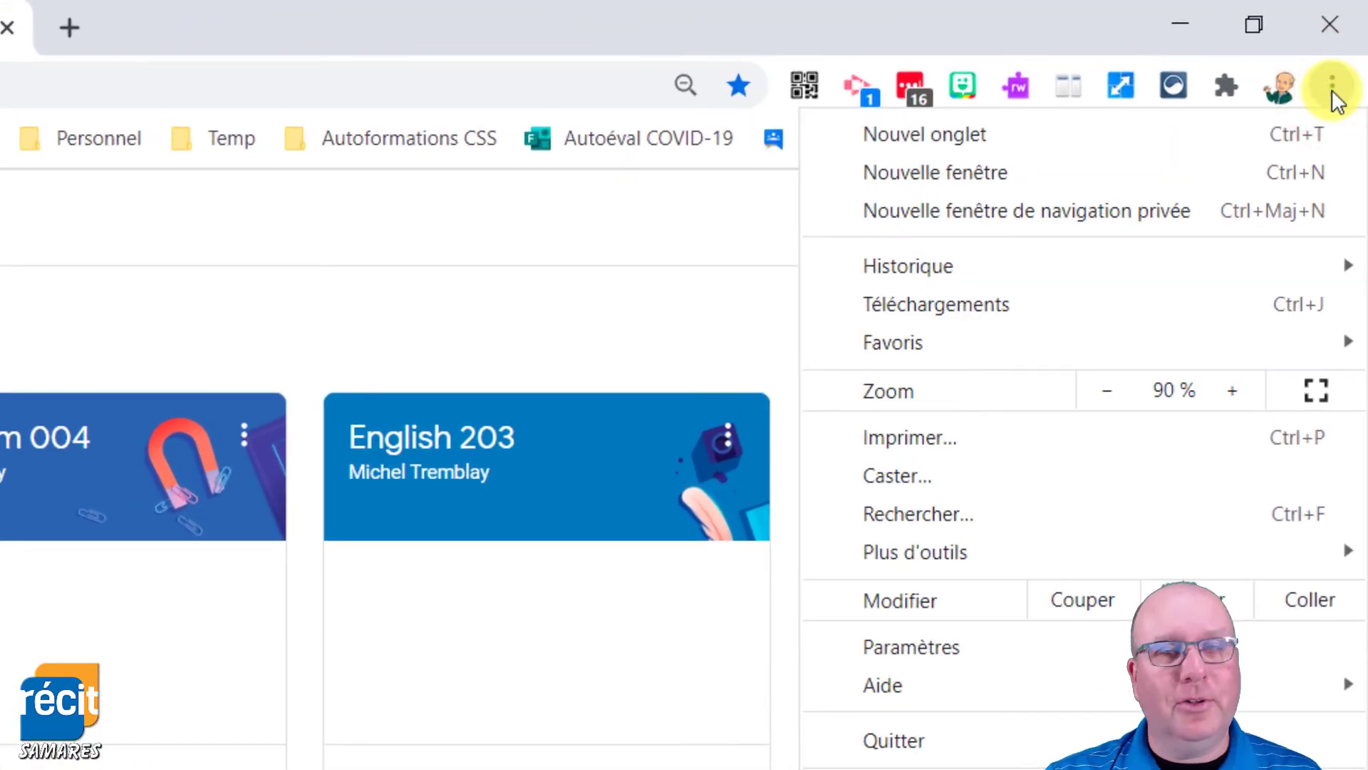
mouse_move(1016, 266)
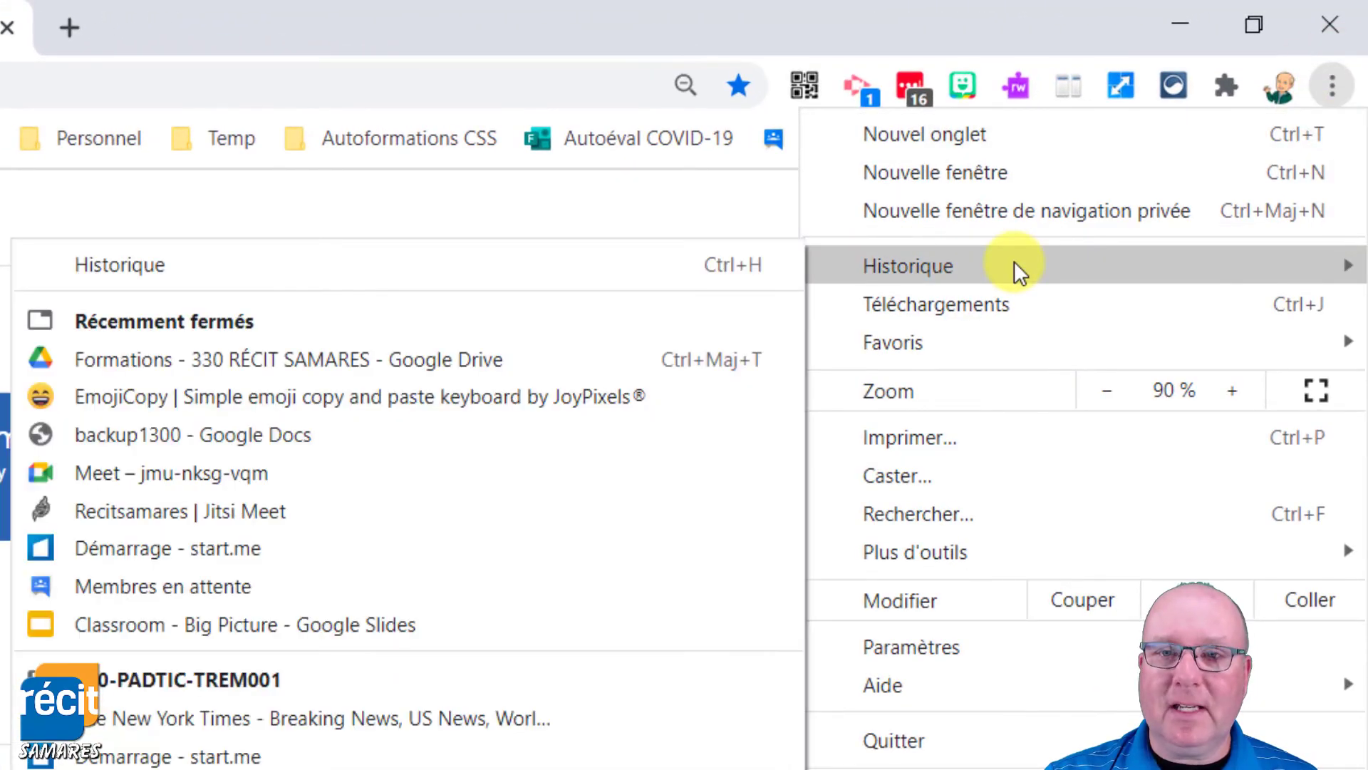
left_click(198, 346)
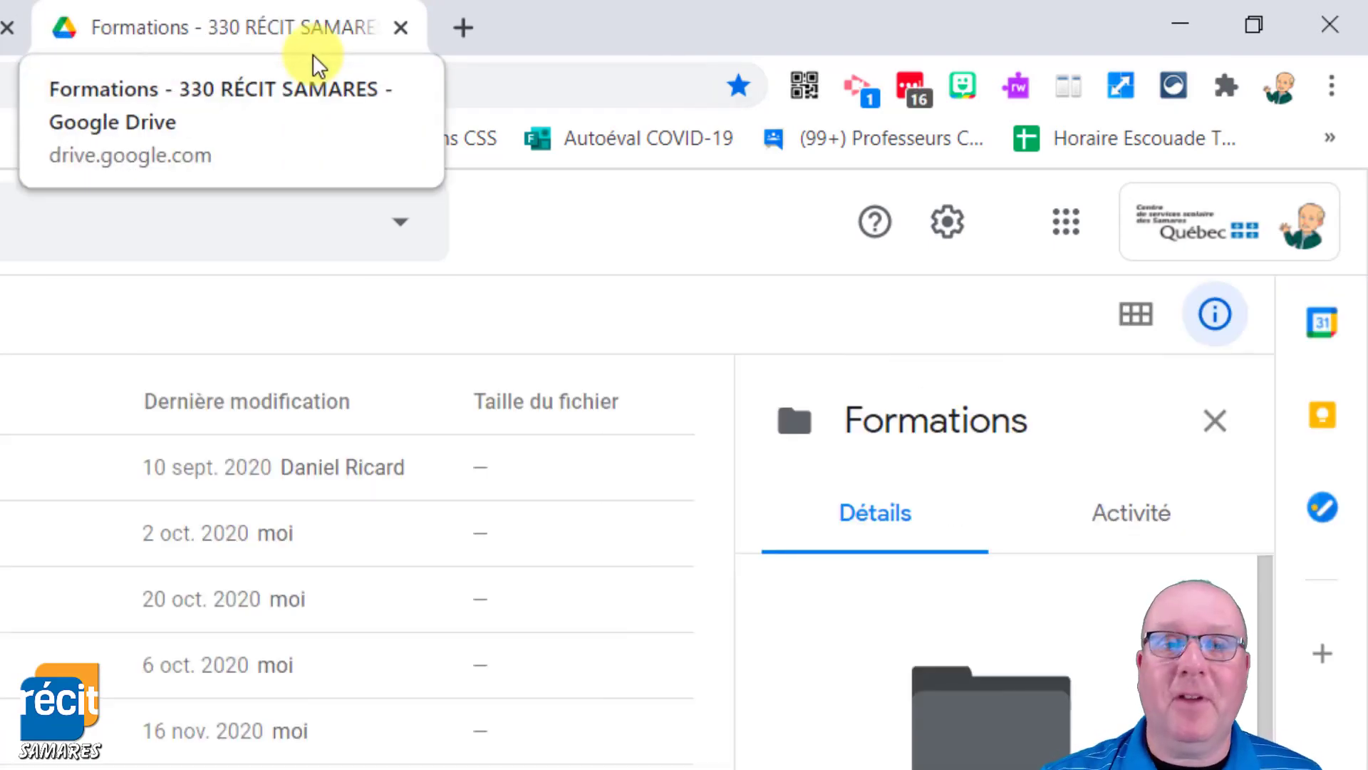
- Close the reopened Formations Drive tab and review the history's recently closed pages and the pages from another device
left_click(399, 28)
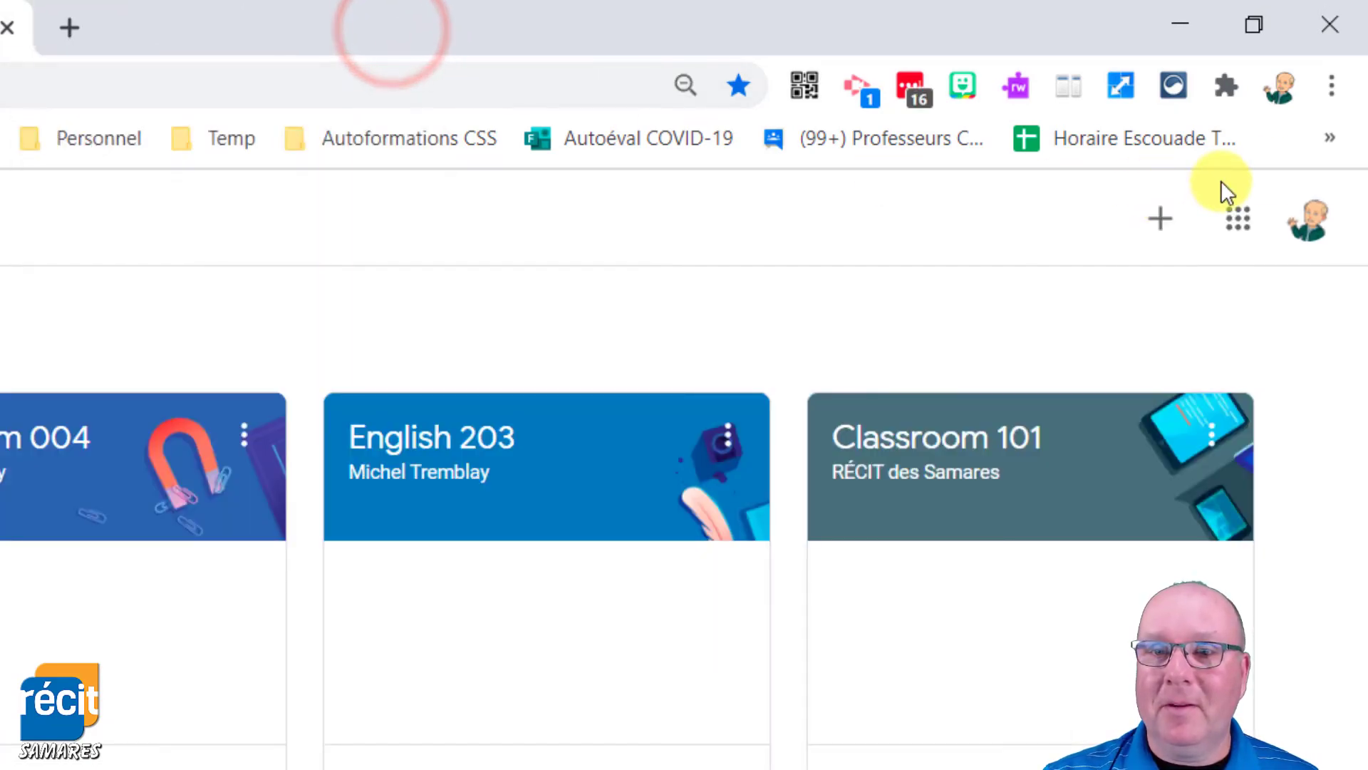
left_click(1331, 91)
mouse_move(1109, 260)
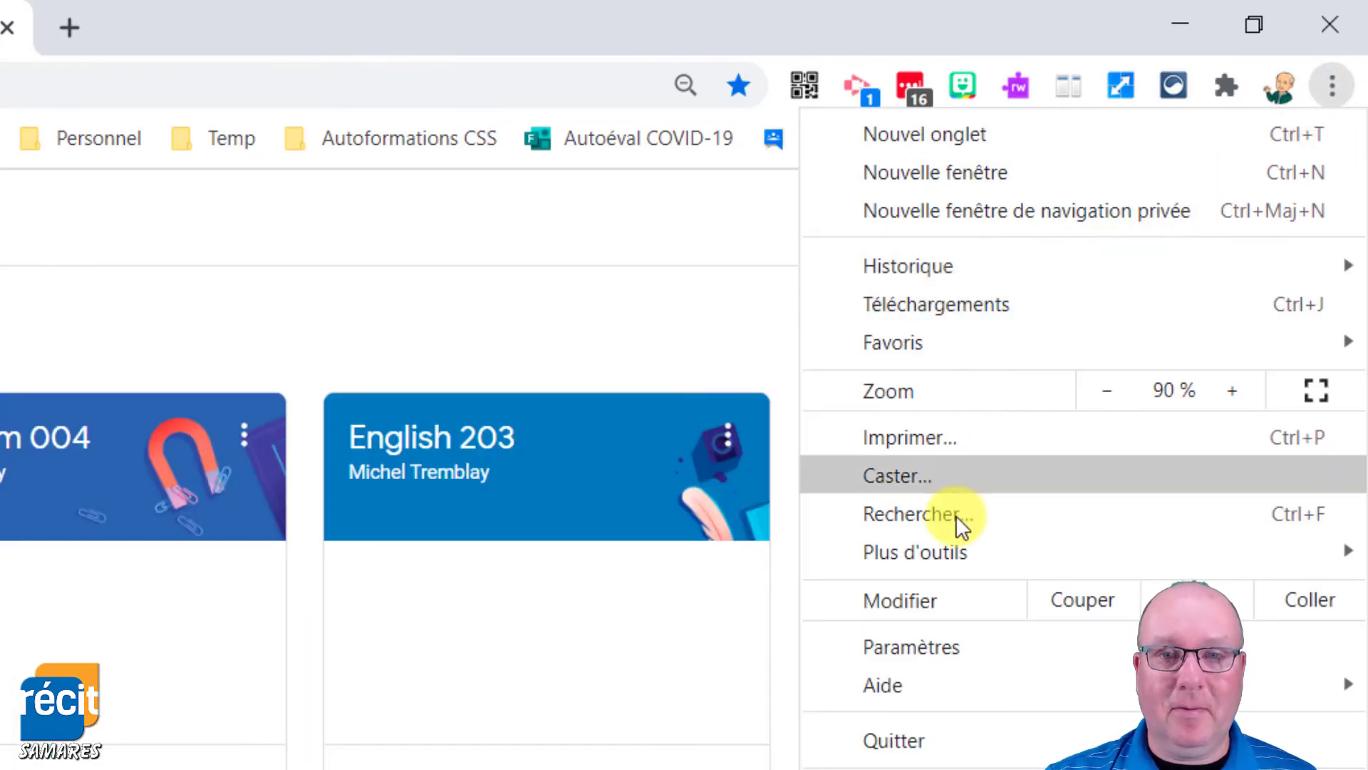
mouse_move(1215, 260)
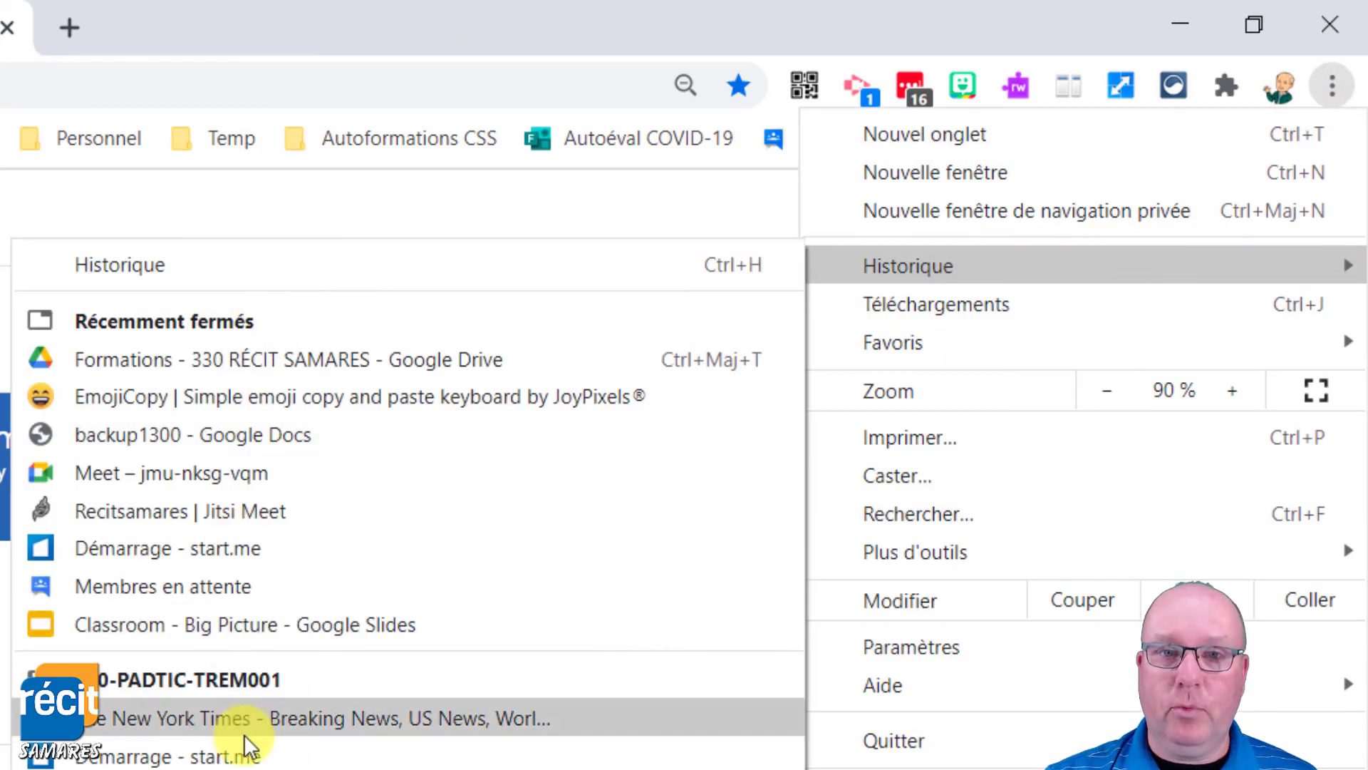
left_click(610, 19)
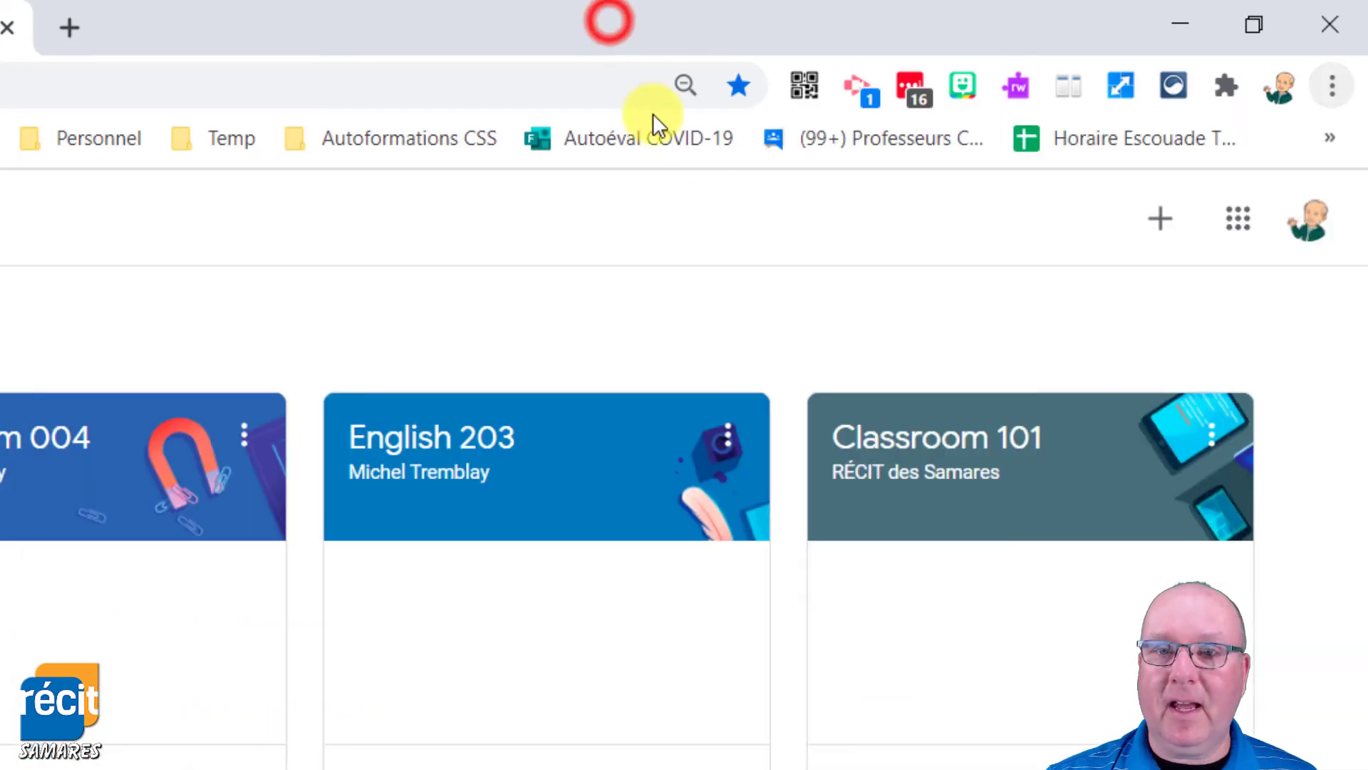